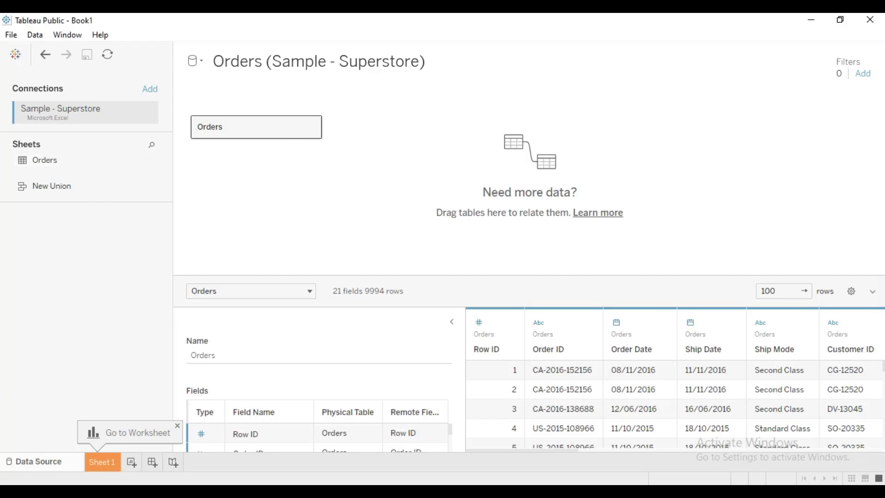
On Sheet 1, place the Sales measure on Rows and Order Date on Columns
left_click(105, 462)
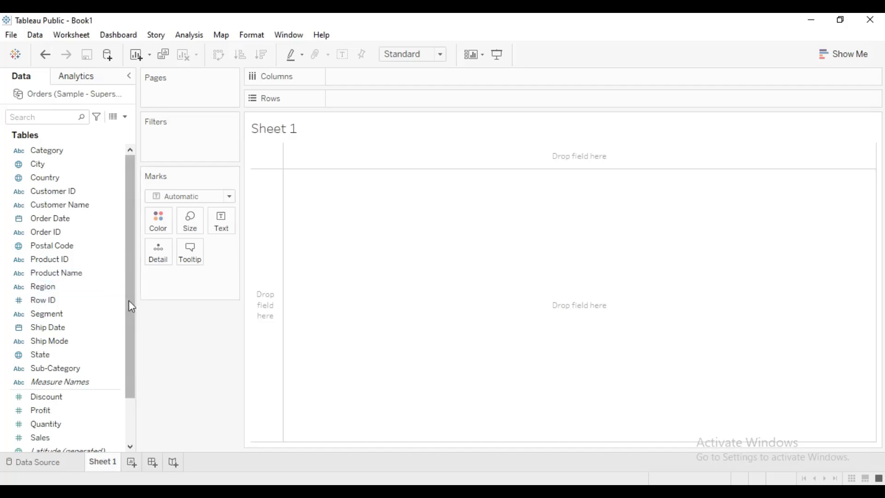
scroll(125, 304, "down", 2)
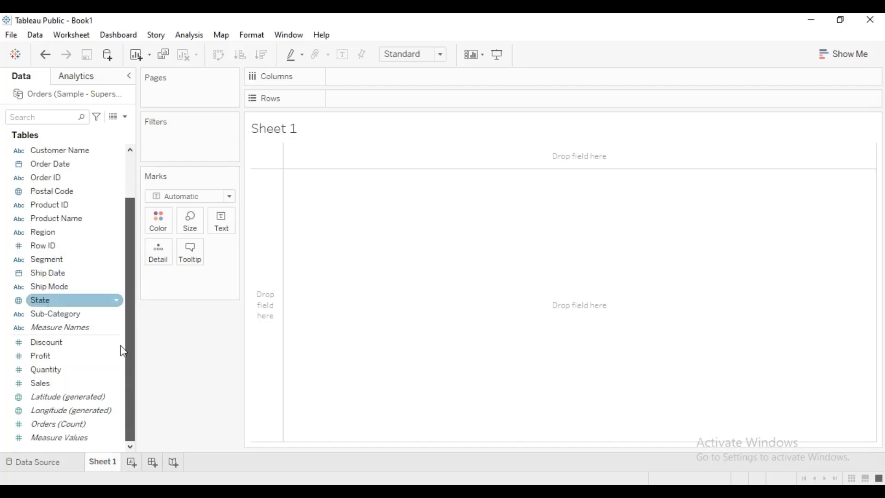
scroll(126, 355, "up", 2)
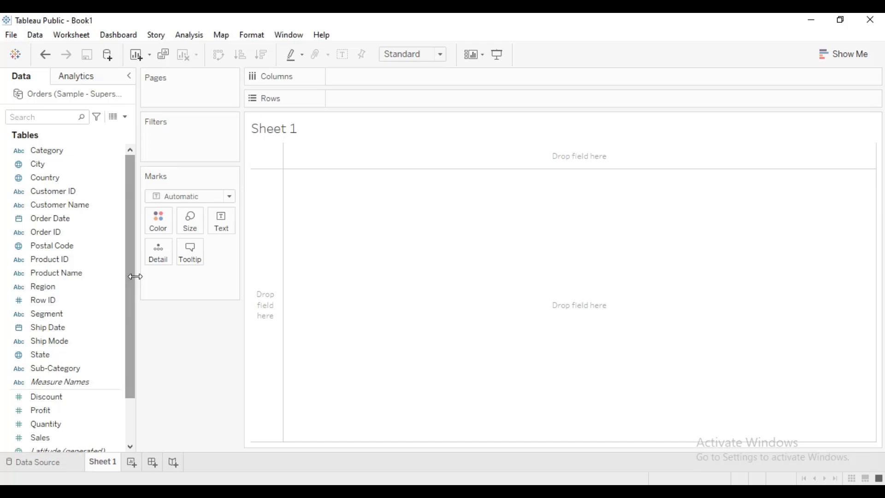
left_click_drag(51, 438, 369, 103)
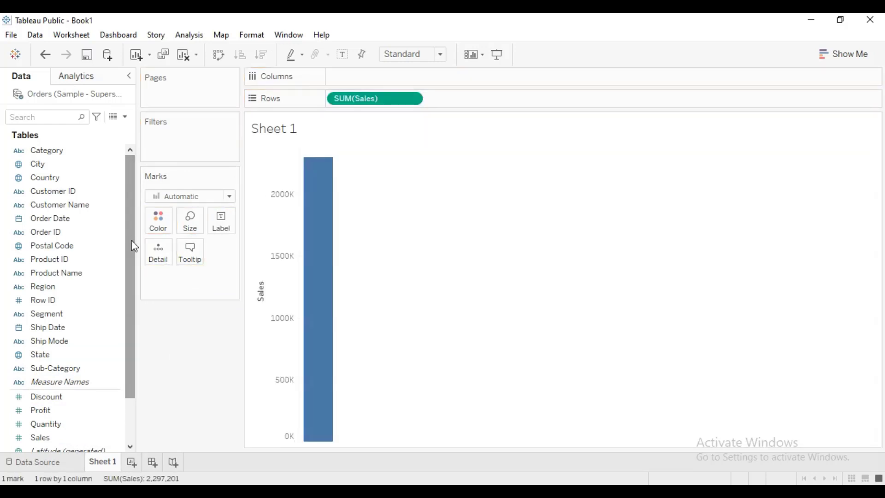
left_click_drag(89, 221, 381, 78)
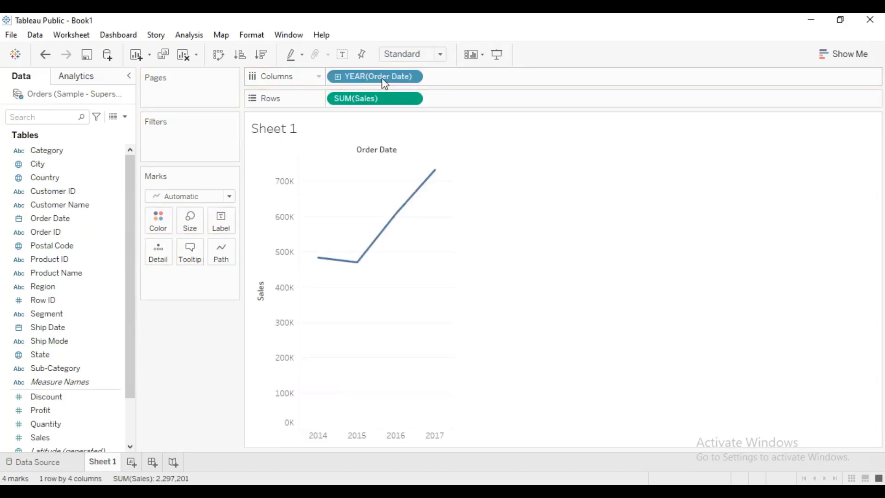
left_click(414, 78)
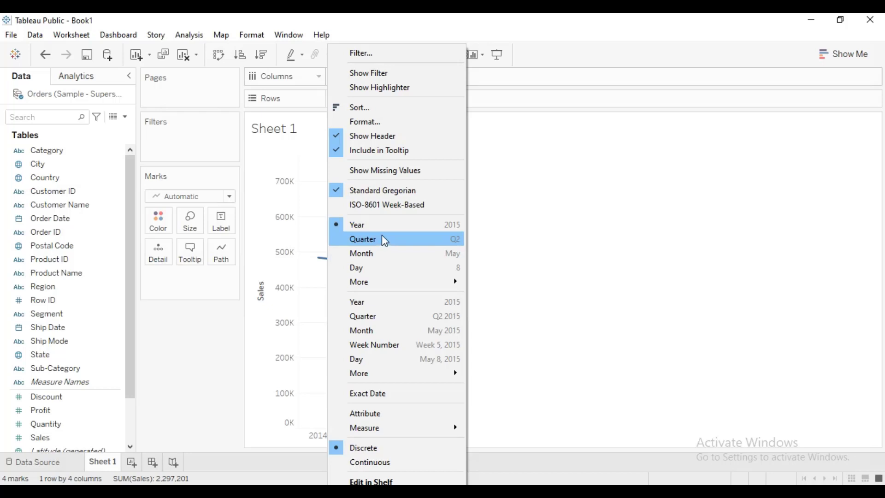
left_click(703, 141)
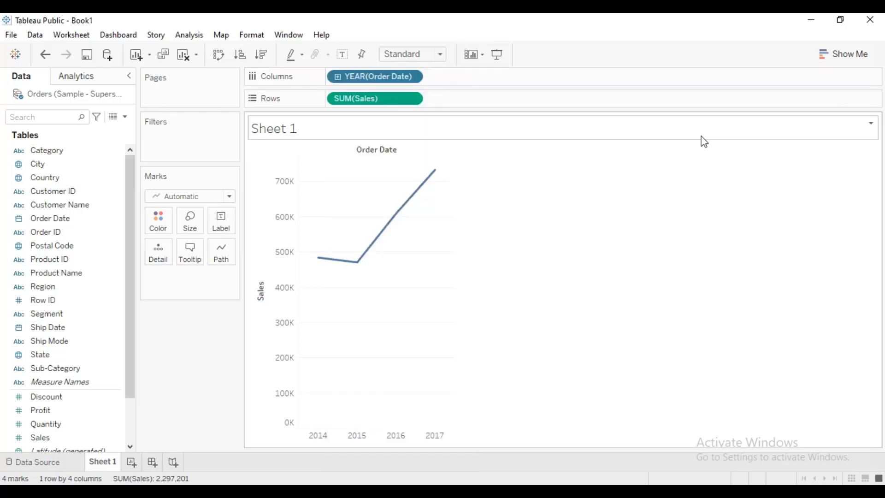
Convert the line chart to a text table and swap its rows and columns so the years run down the rows
left_click(857, 49)
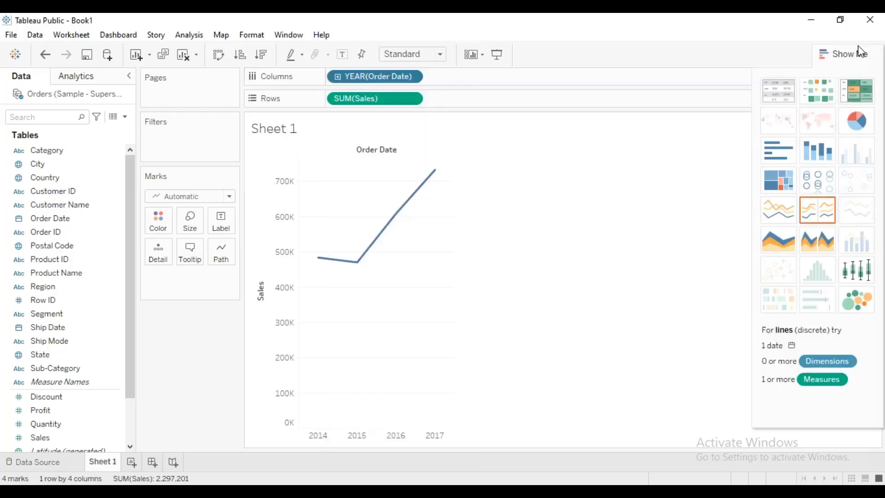
left_click(779, 93)
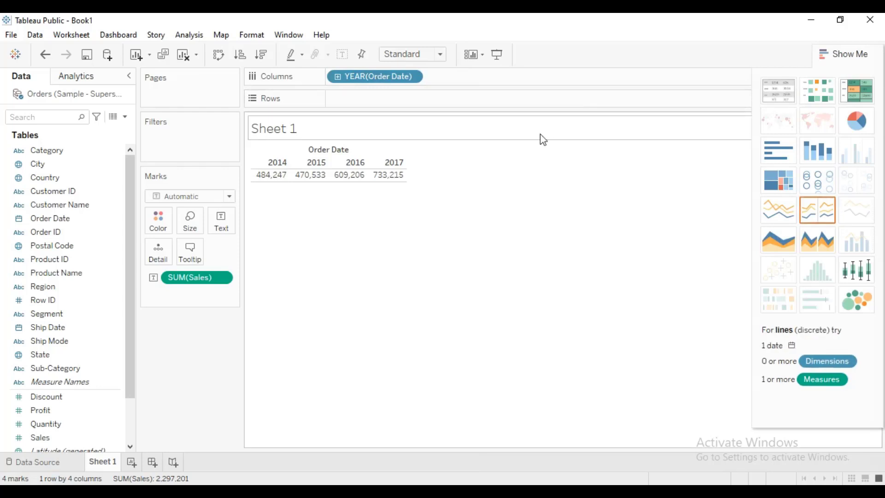
key("ctrl+w")
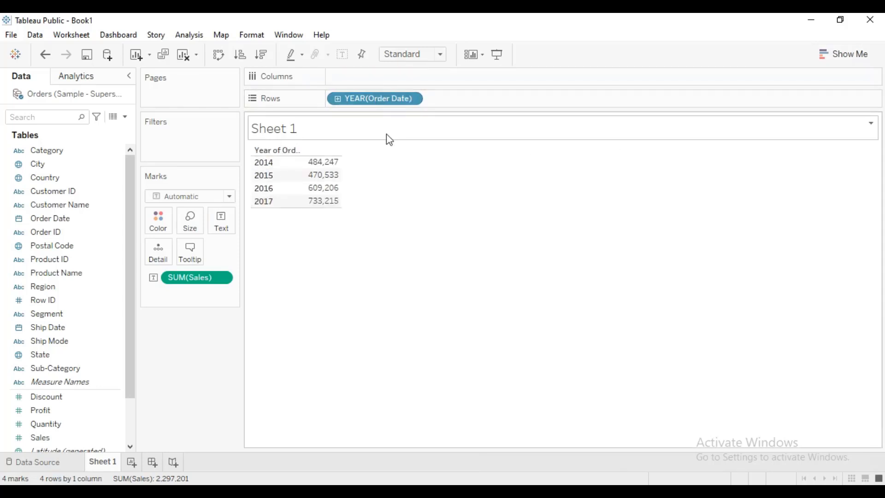
mouse_move(317, 196)
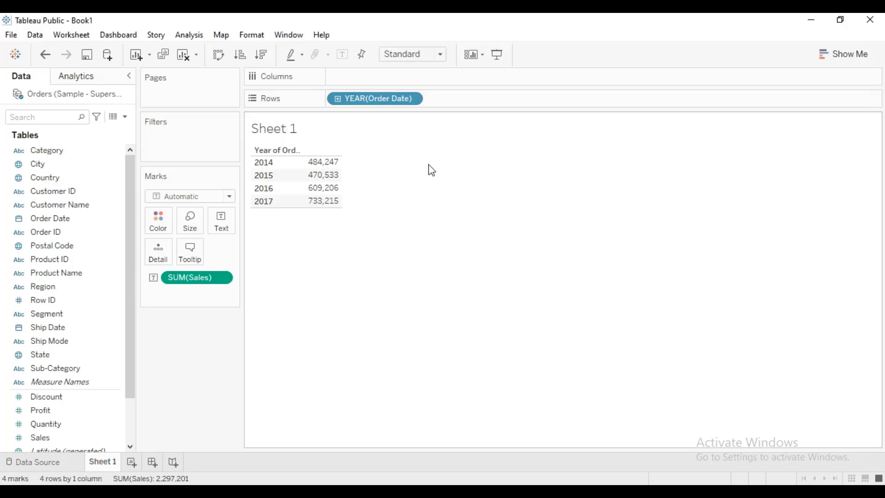
Start a new parameter named my_params with the String data type
left_click(125, 117)
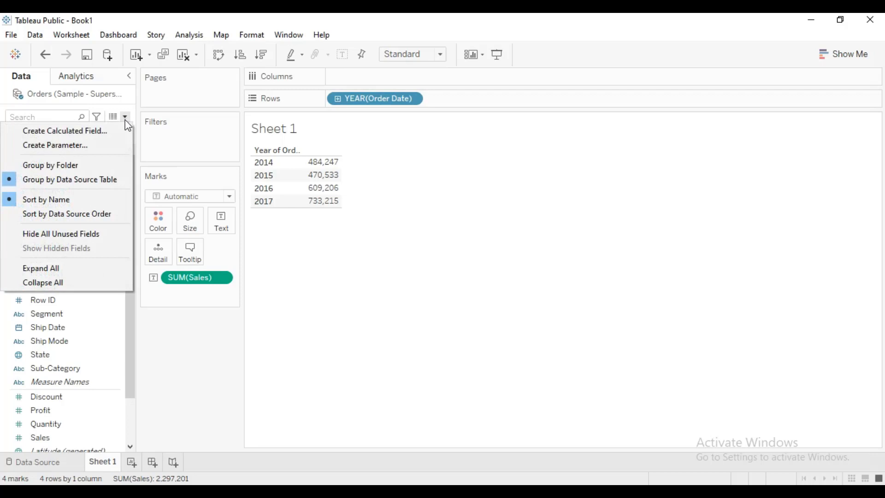
left_click(79, 144)
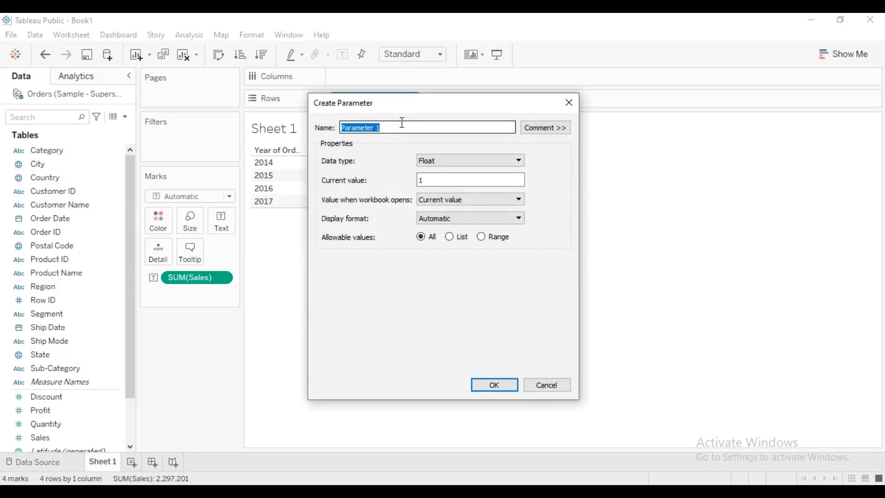
left_click(402, 123)
left_click_drag(397, 123, 358, 124)
left_click(390, 127)
left_click_drag(390, 127, 332, 128)
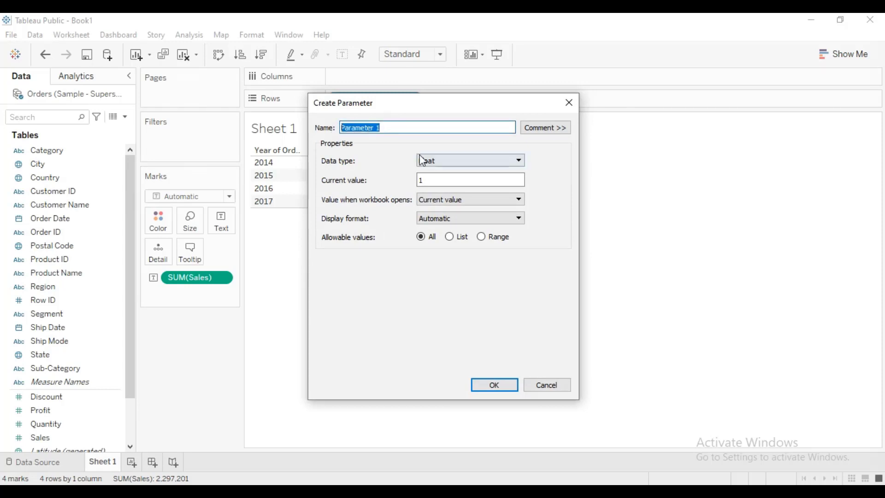
left_click(433, 162)
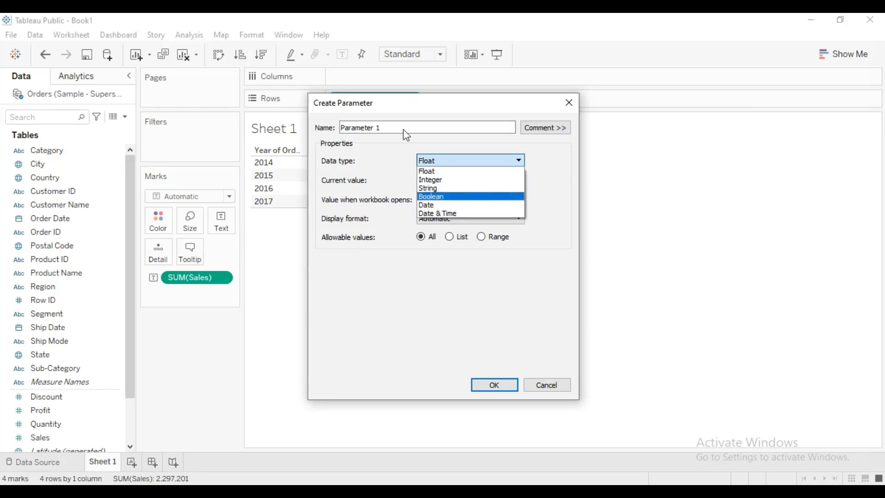
left_click(438, 189)
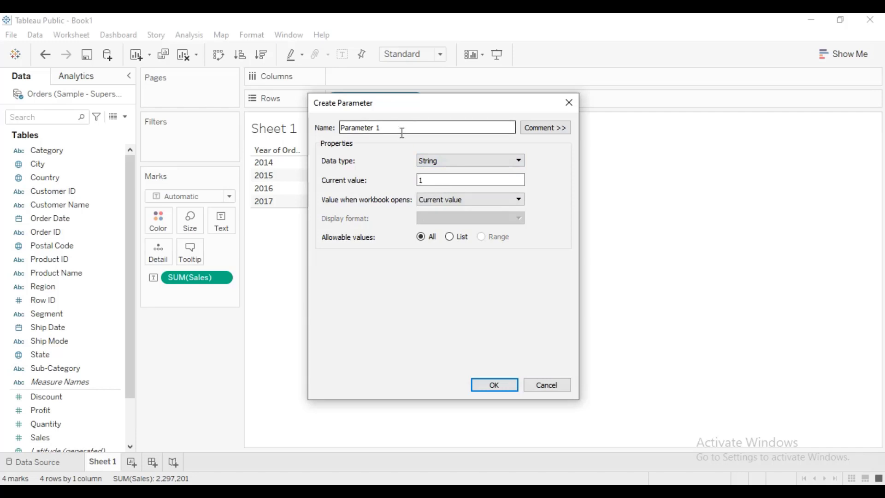
left_click_drag(402, 134, 339, 132)
key("BackSpace")
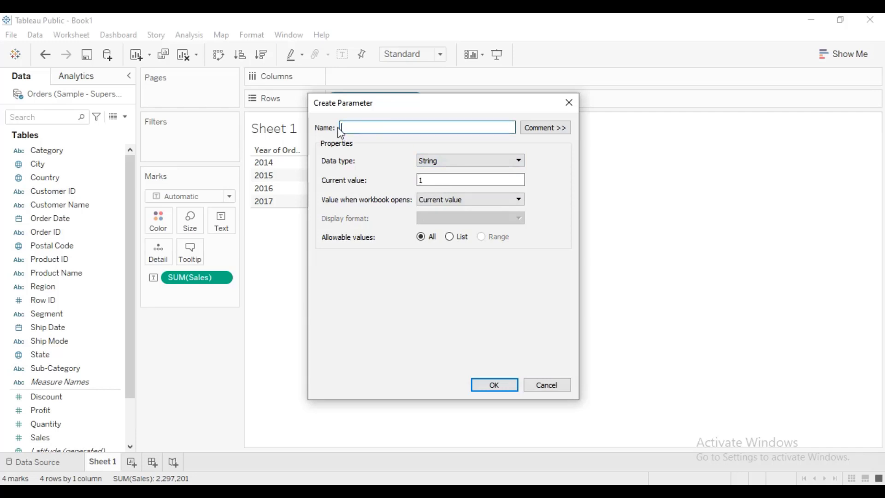
type("my_params")
left_click(443, 180)
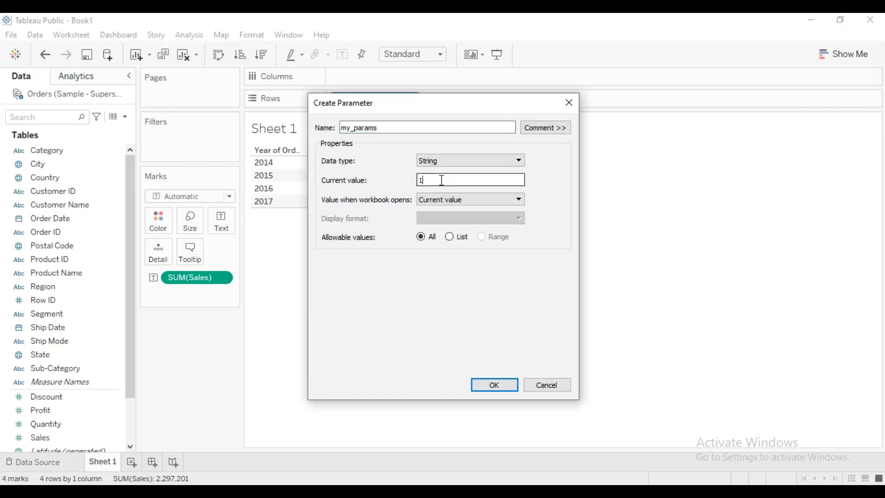
Restrict the parameter to a list of the values Year, Quarter, Month, Week and Day, and create it
left_click(449, 236)
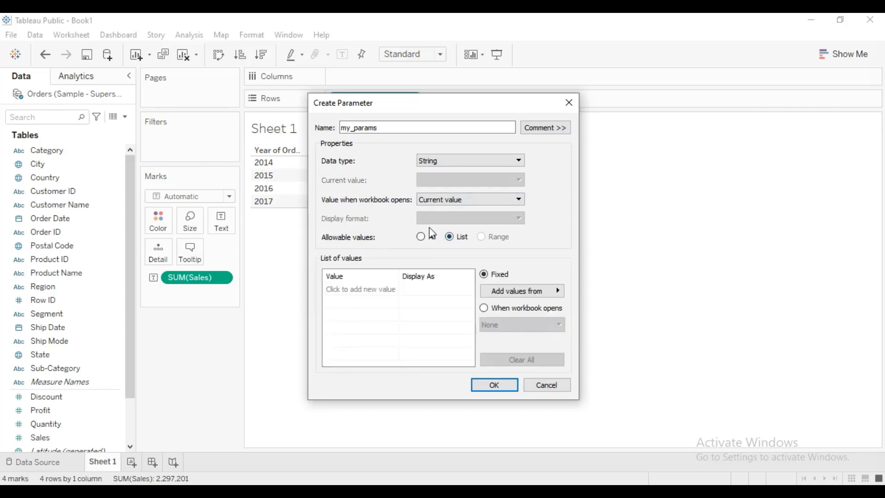
left_click(360, 290)
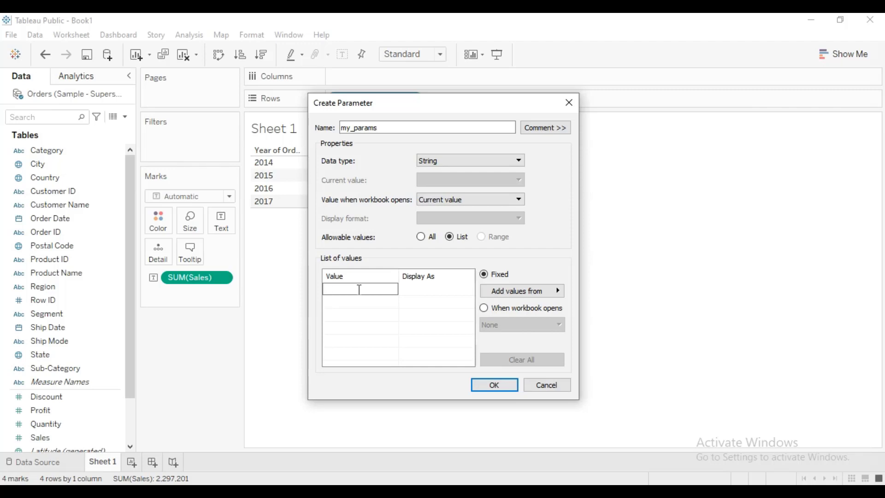
type("Year")
left_click(356, 299)
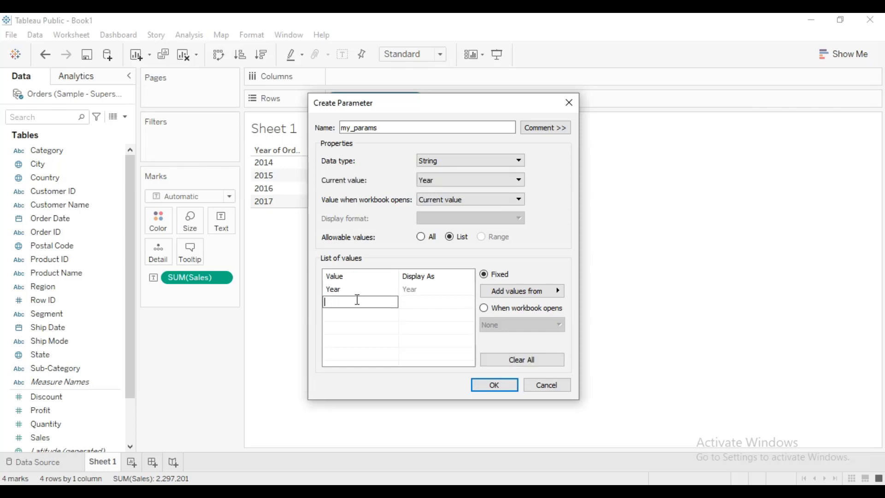
type("Quarter")
left_click(349, 314)
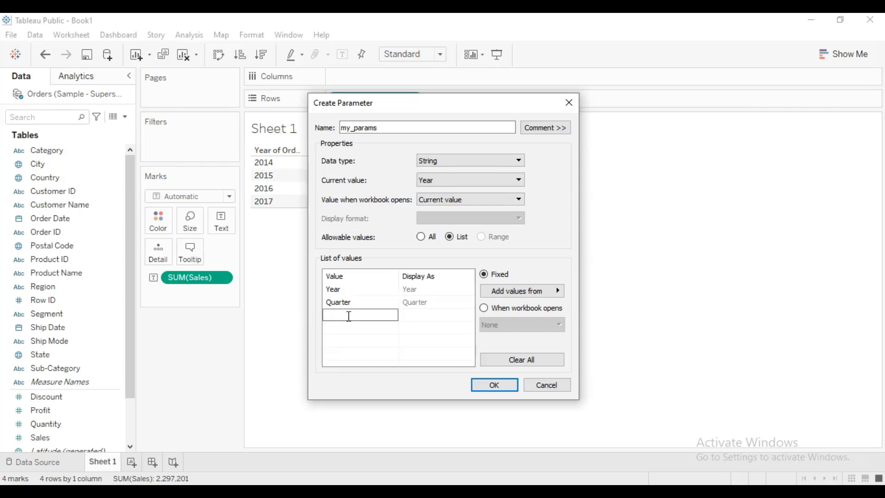
type("Month")
left_click(347, 328)
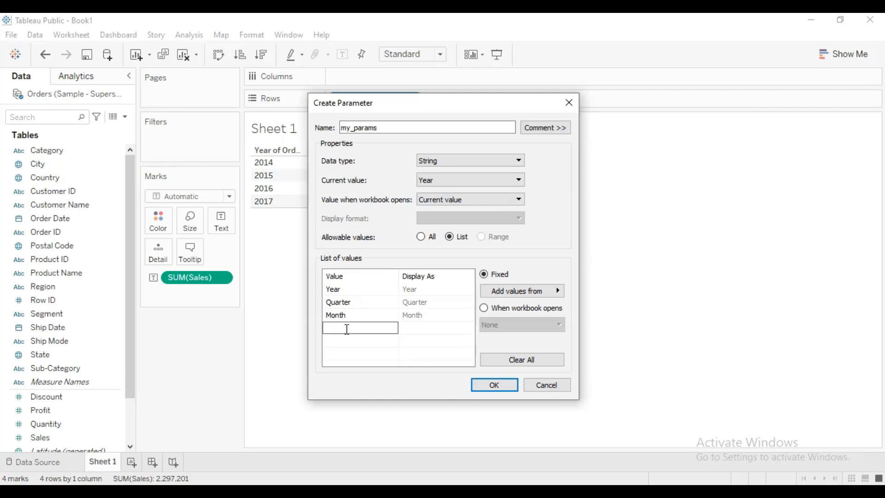
type("Week")
left_click(341, 340)
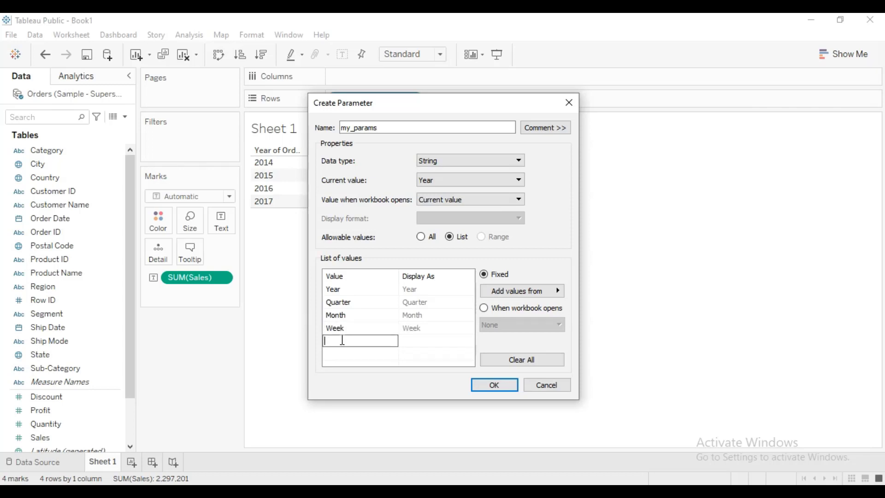
type("Day")
left_click(349, 351)
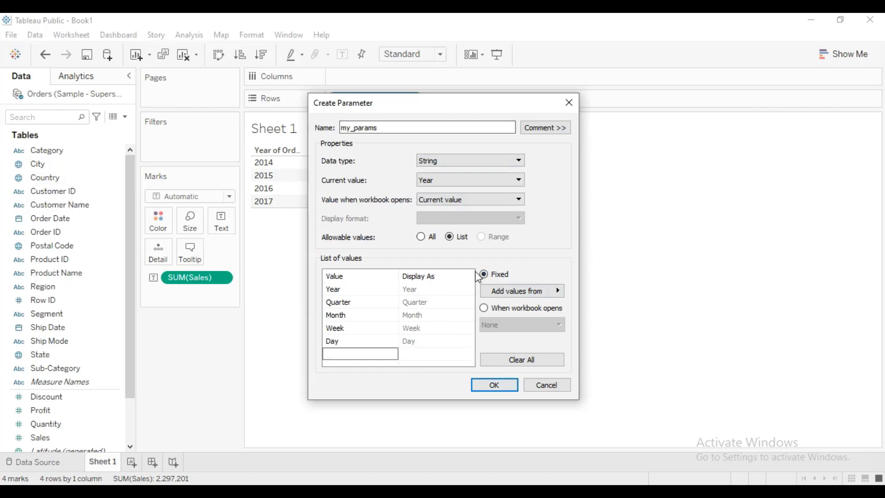
left_click(496, 387)
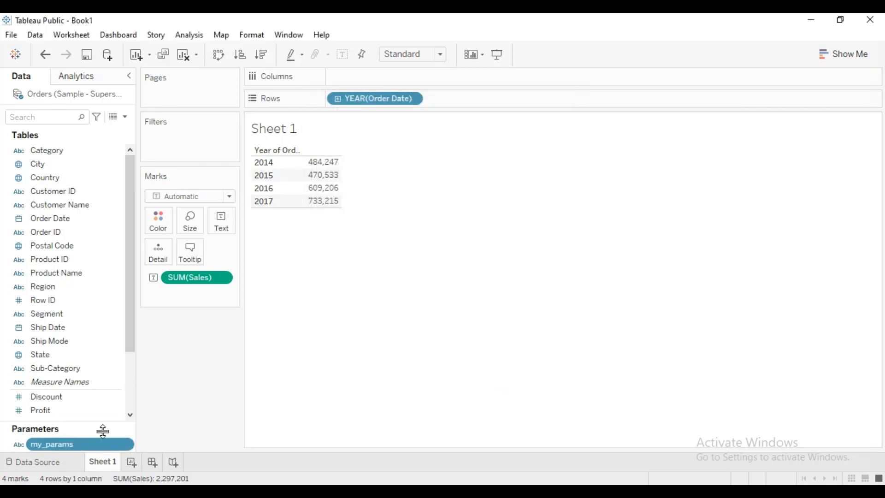
Show the my_params parameter control on the sheet and set it to Quarter
left_click(128, 446)
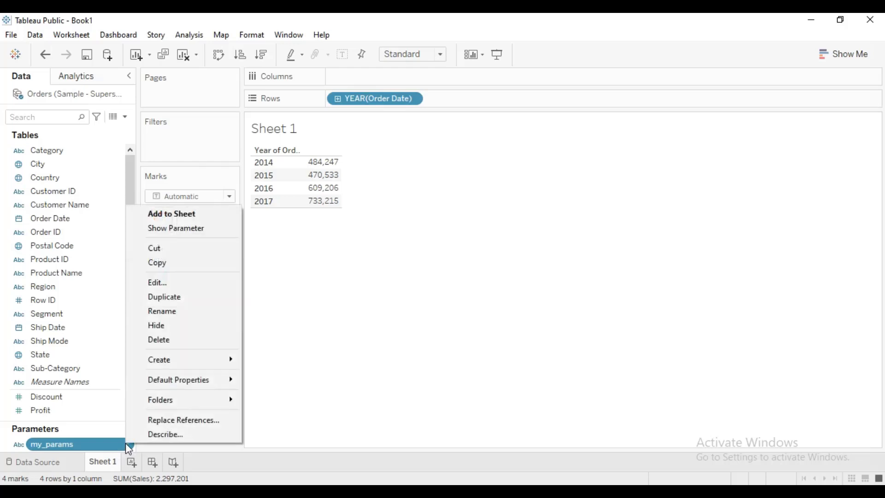
left_click(185, 228)
left_click(815, 139)
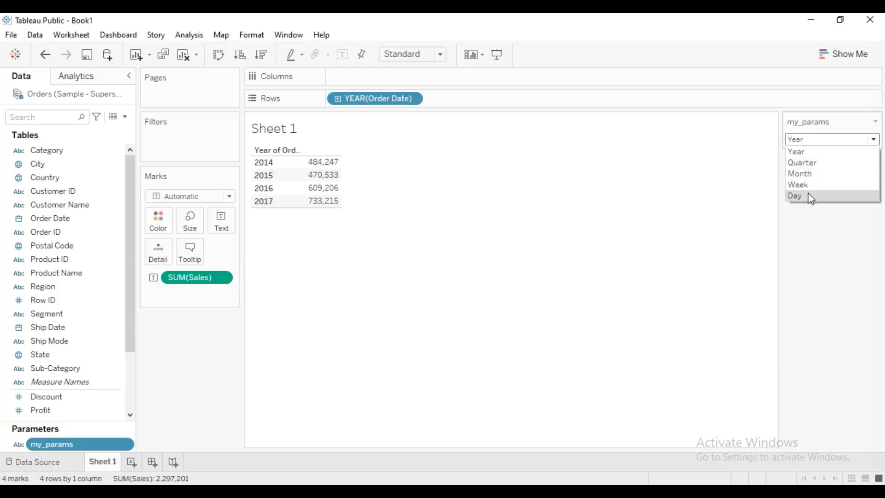
left_click(651, 206)
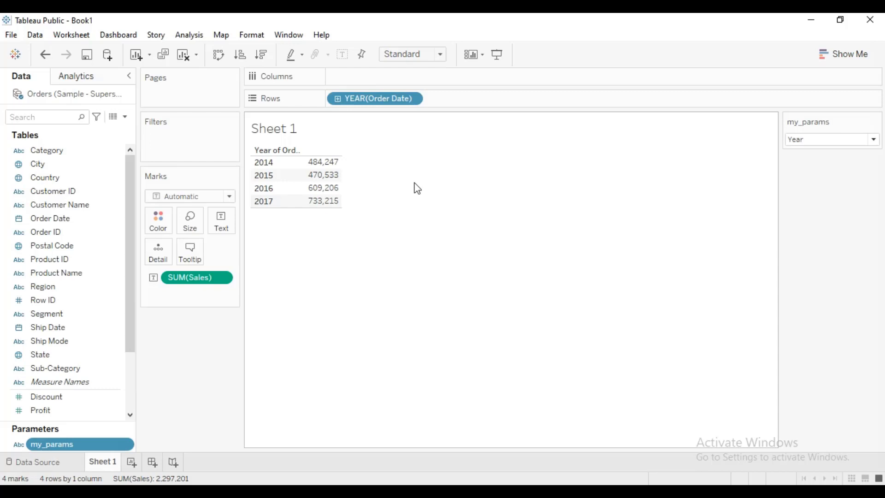
left_click(125, 117)
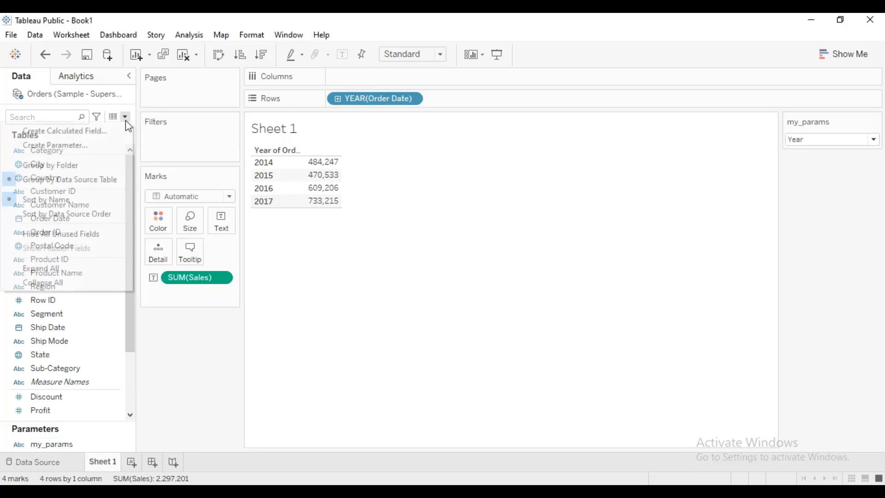
left_click(826, 141)
left_click(819, 164)
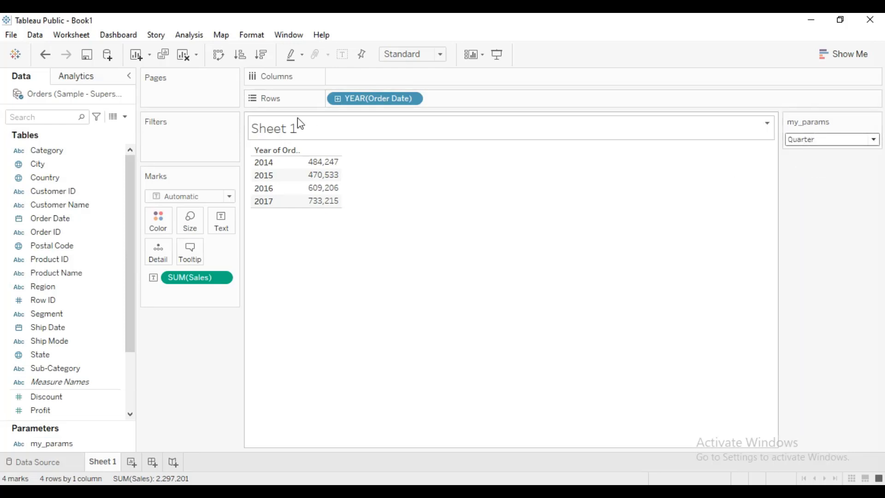
Create a calculated field and name it sales_amount_per
left_click(125, 117)
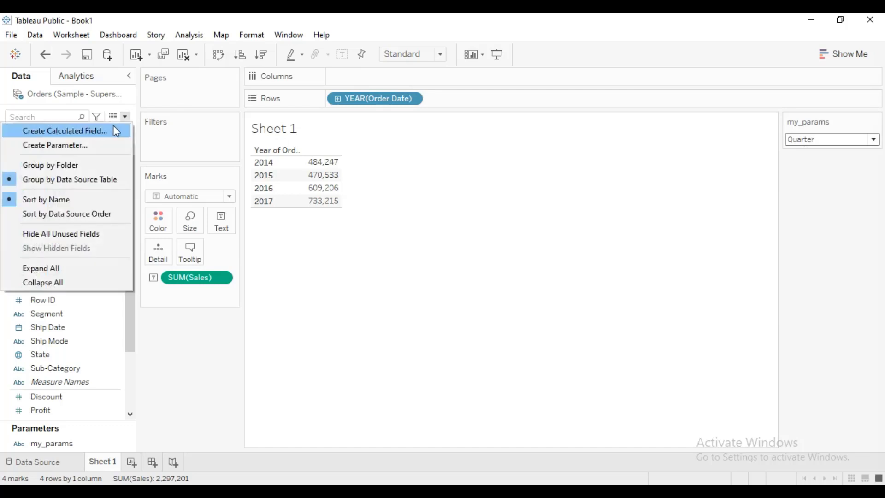
left_click(114, 130)
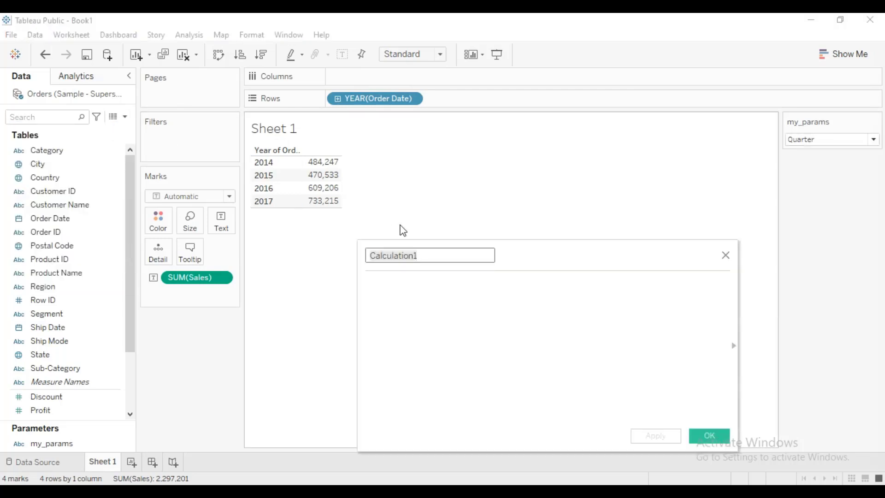
left_click_drag(455, 253, 370, 249)
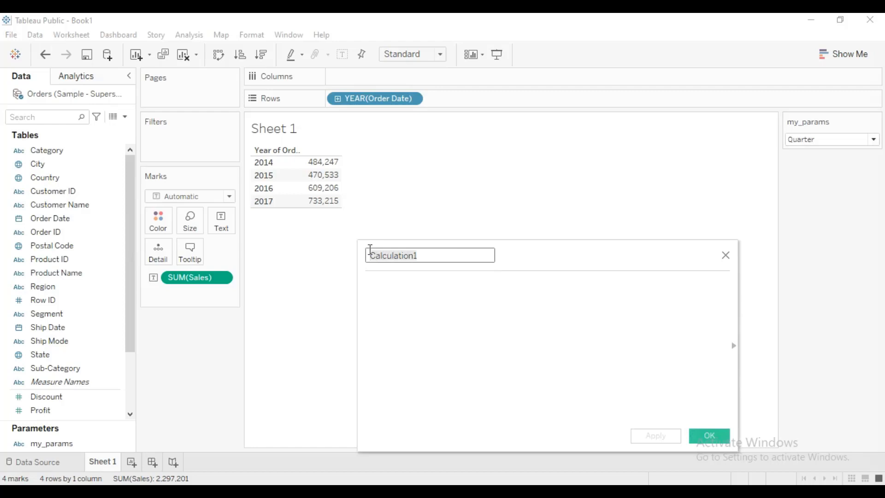
key("BackSpace")
type("sales__amount")
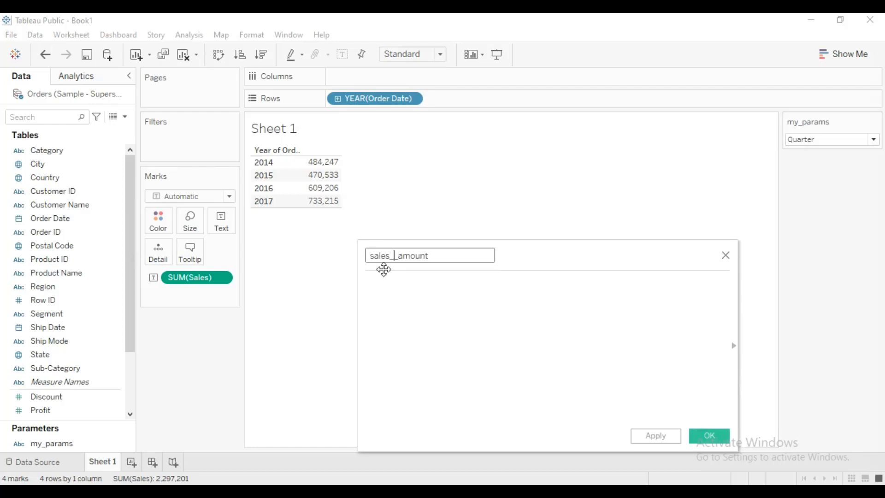
key("Left")
key("Left")
key("Left")
key("Left")
key("Left")
key("Left")
key("Left")
key("Delete")
key("Right")
key("Right")
key("Right")
key("Right")
key("Right")
key("Right")
key("Right")
type("_per")
Start the sales_amount_per formula with CASE [my_params]
left_click(385, 283)
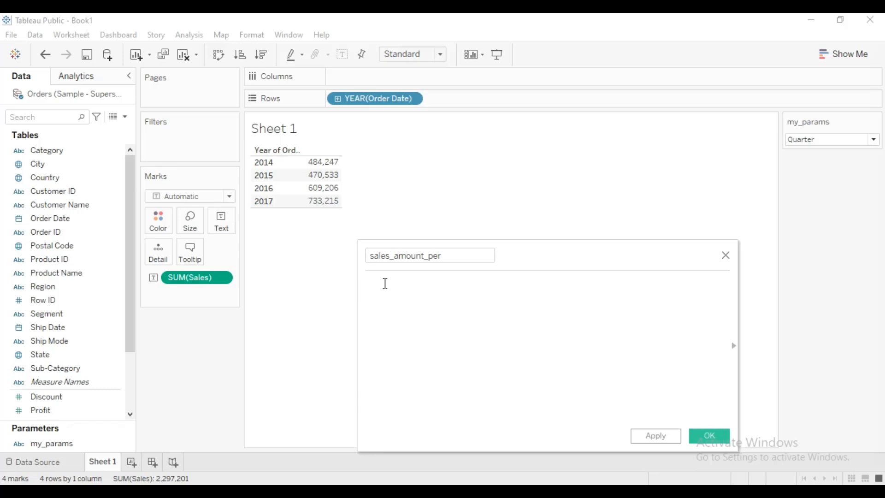
left_click(804, 142)
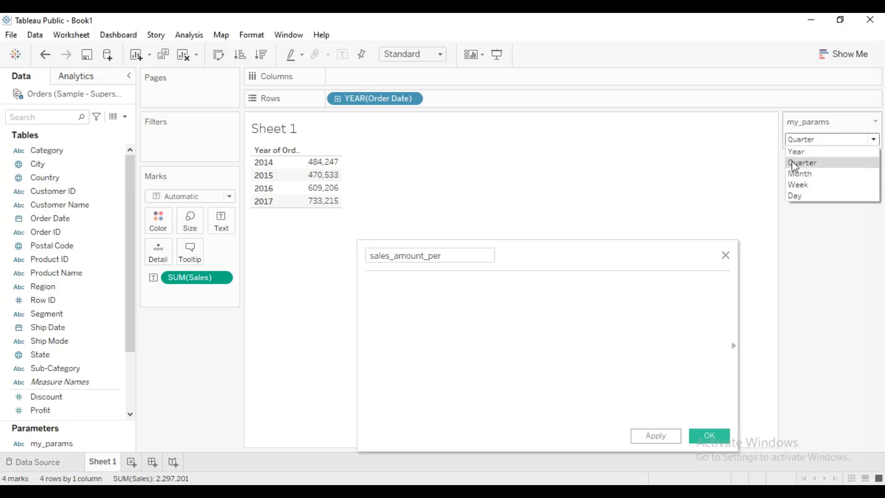
left_click(429, 296)
type("CASE")
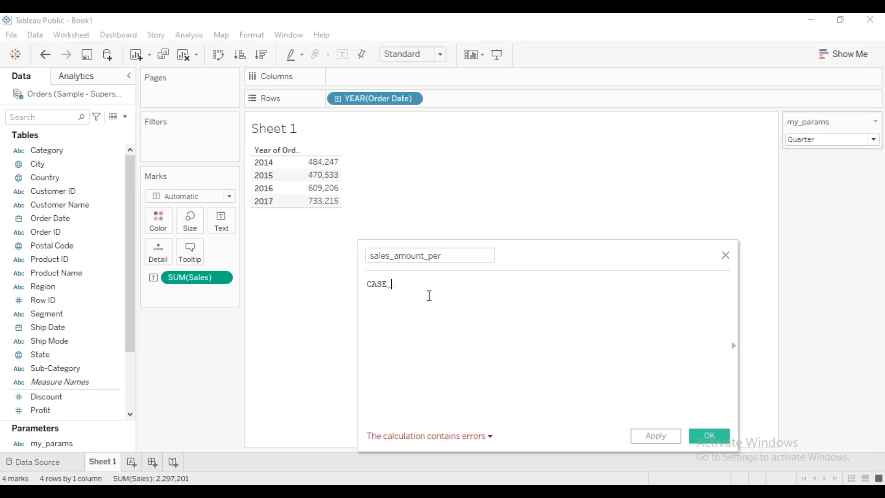
type("my")
key("Return")
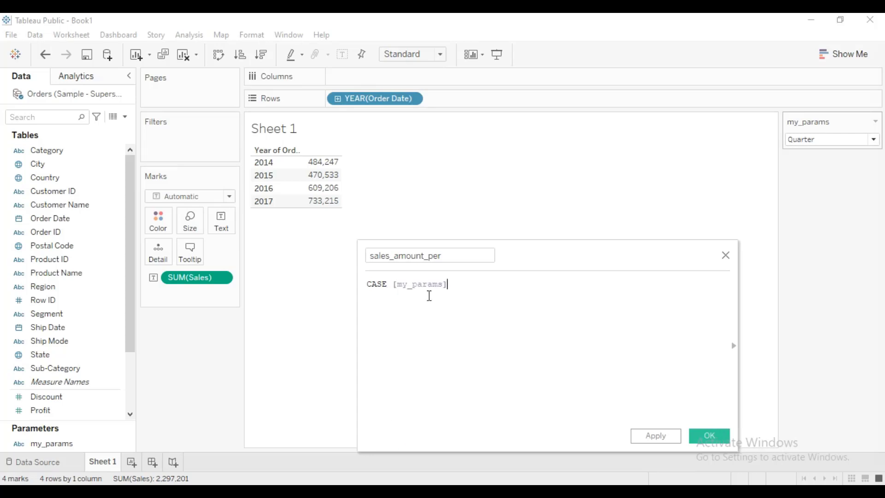
Add the branch WHEN "Year" THEN STR(YEAR([Order Date])) and a "Quarter" branch joining the order year, "/Q" and the quarter's DATENAME
key("Return")
type("WHEN '")
key("BackSpace")
type("\"Year")
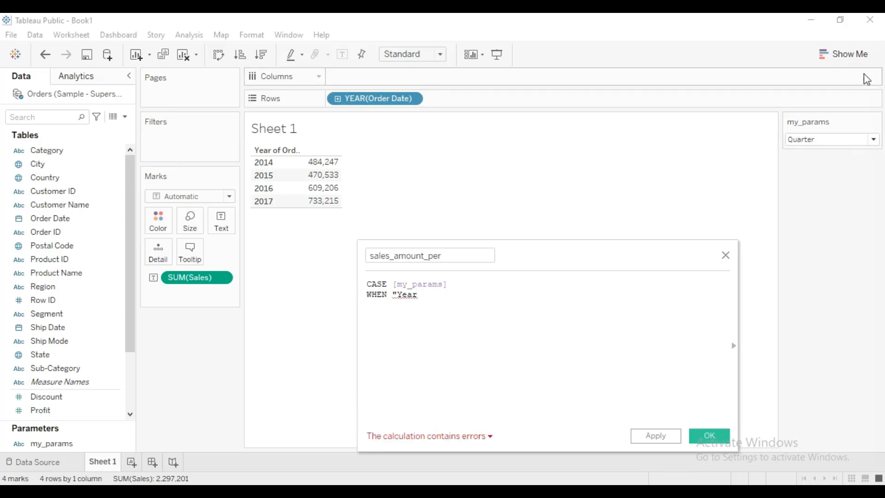
left_click(824, 140)
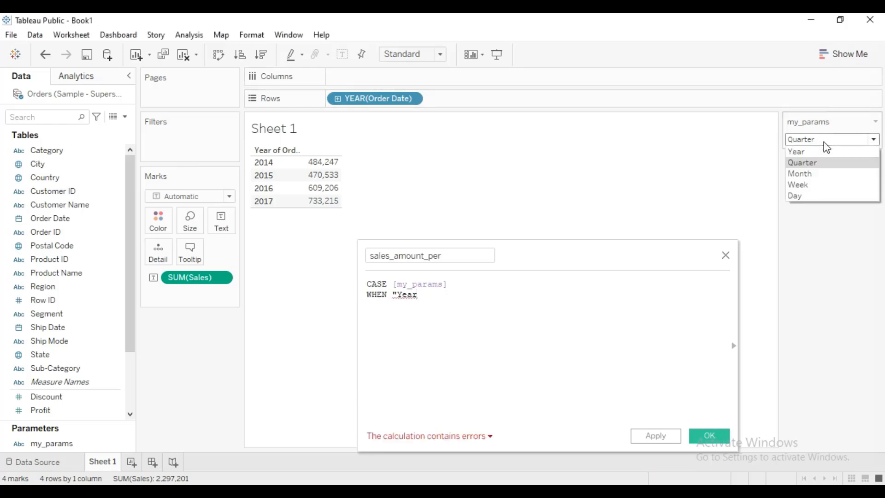
left_click(429, 294)
type("\" ")
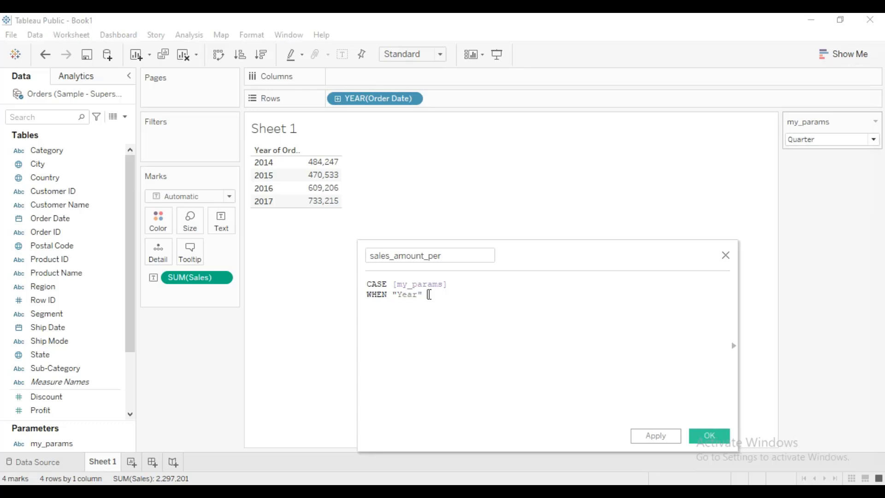
type("THEN STR(")
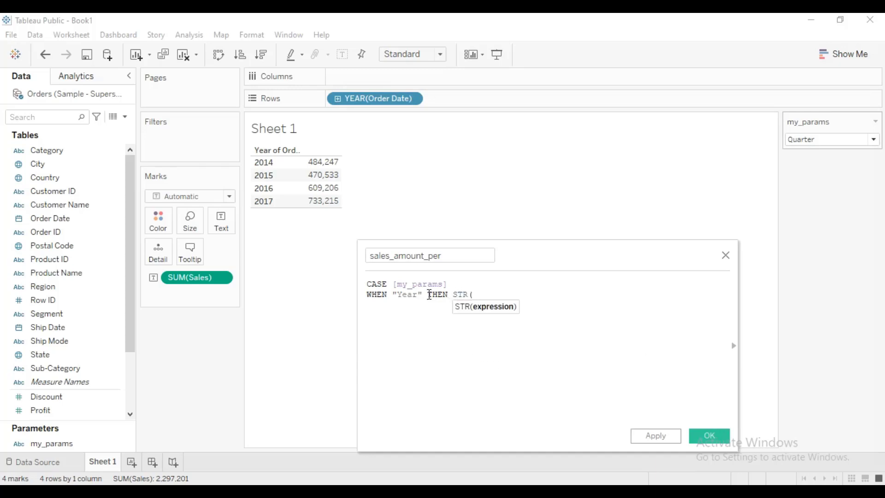
type("YEAR")
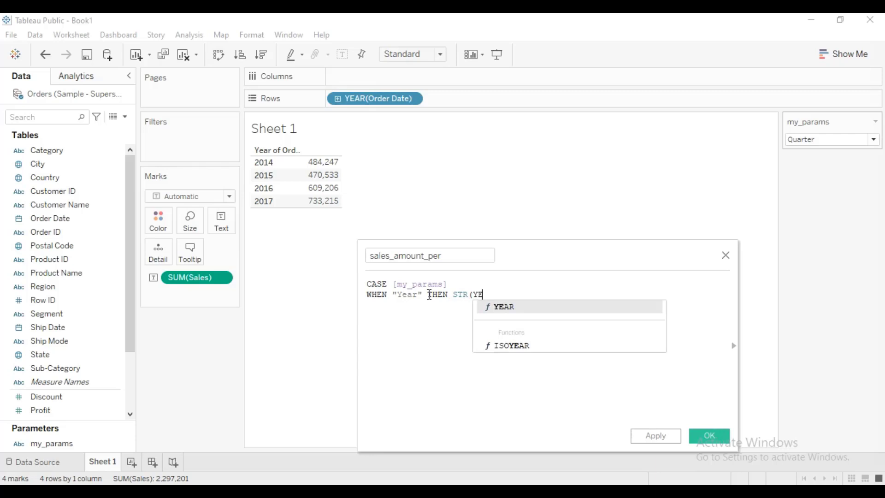
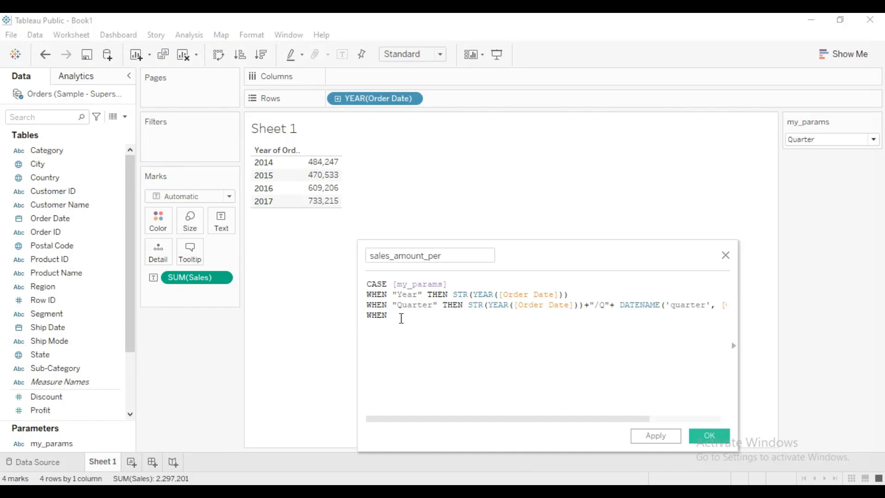
Add a "Month" branch joining DATENAME('month', [Order Date]) with the year, and a "Week" branch returning "Week" + STR(DATEPART('week',[Order Date]))
type("\"MONTH\"")
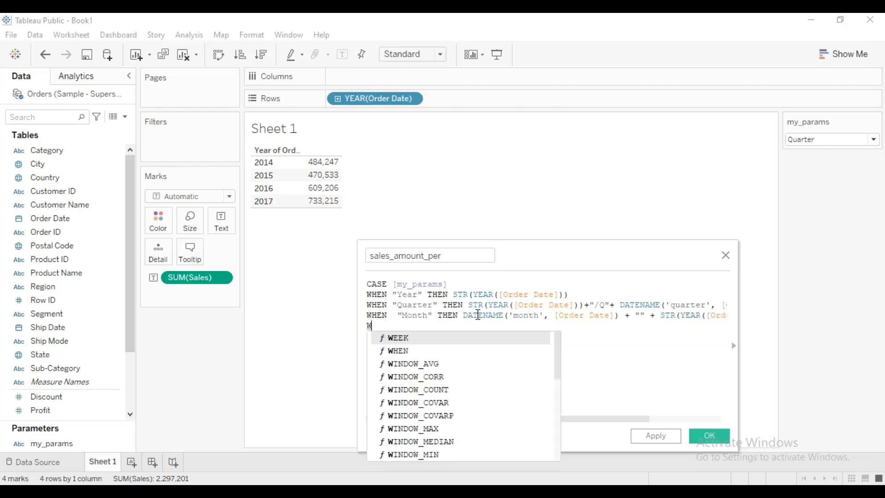
type("HEN")
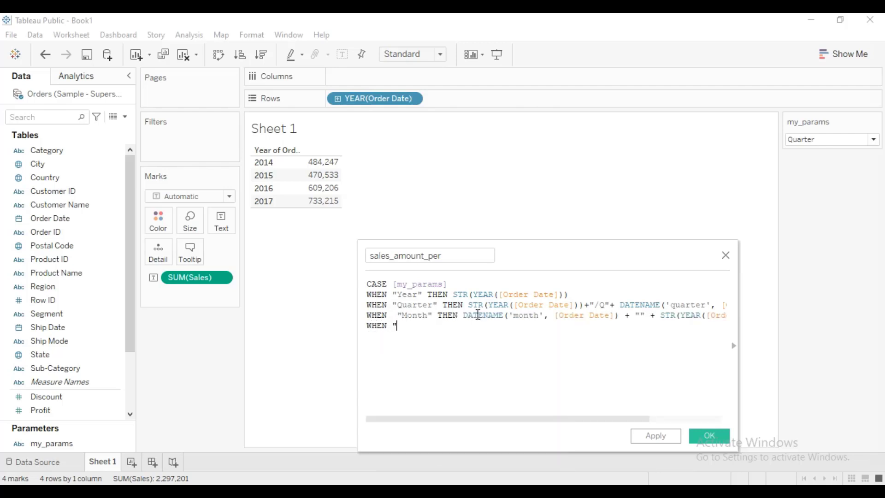
type(" \"Week\"")
type("THEN \"Week\" + STR(DATEPART('week',[Order Date]))")
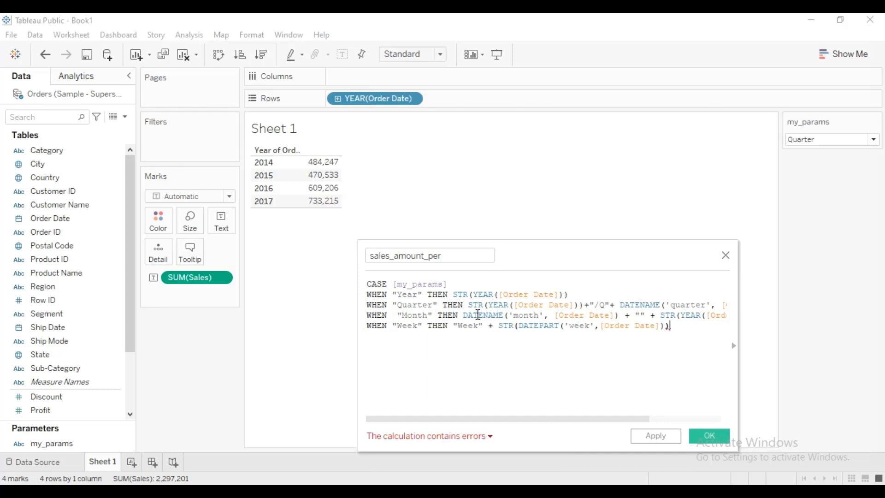
Add the branch WHEN "Day" THEN STR(DATE([Order Date])) and close the CASE expression with END
key("Return")
type("W")
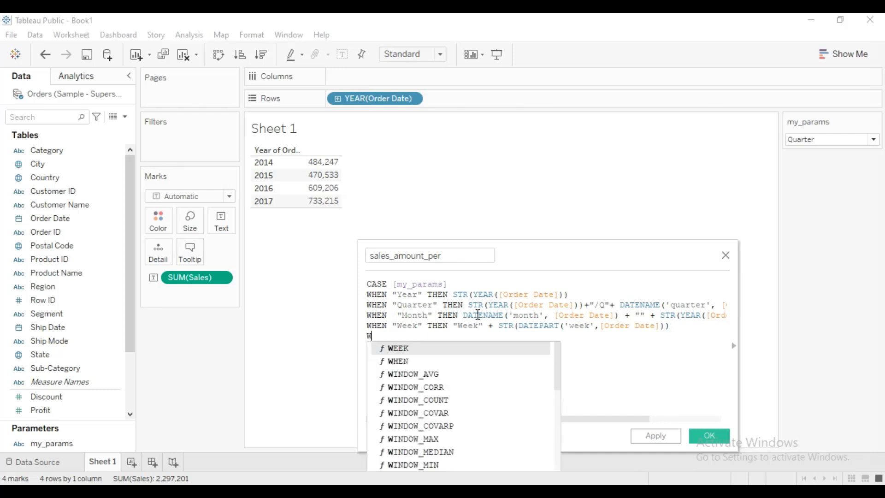
type("HEN ")
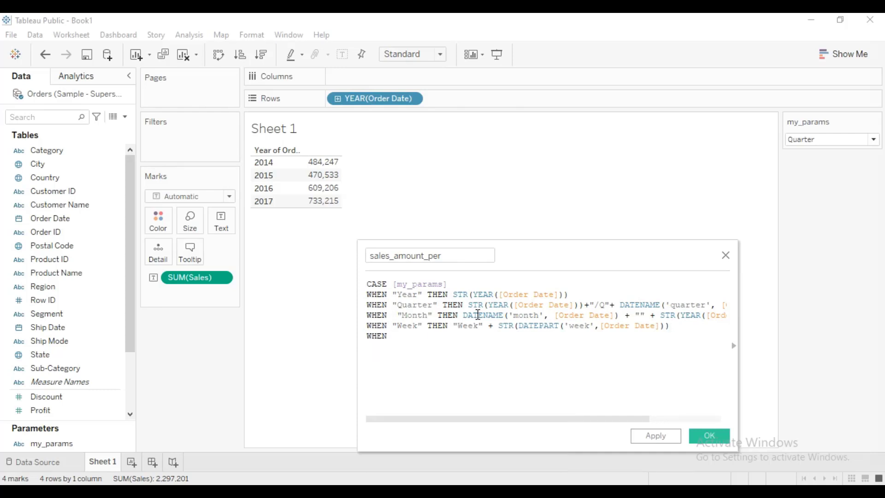
type("\"Day\" THEN STR(DATE([Order Date]))")
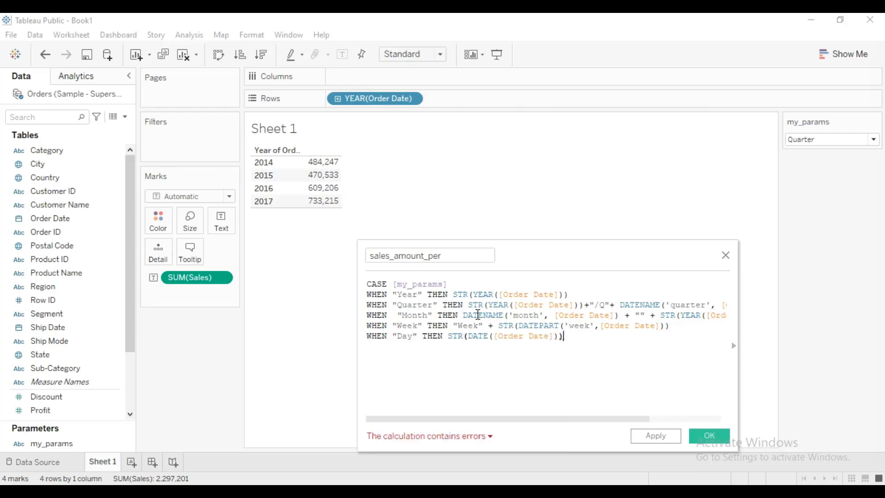
key("Return")
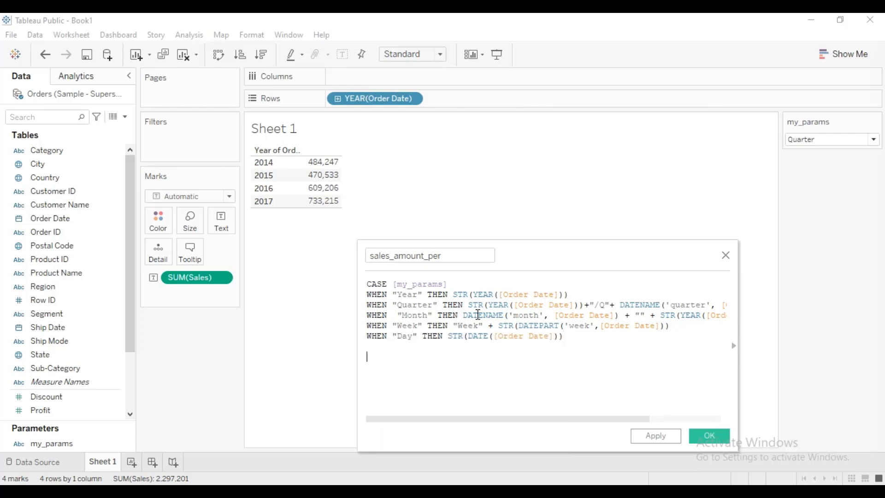
type("END")
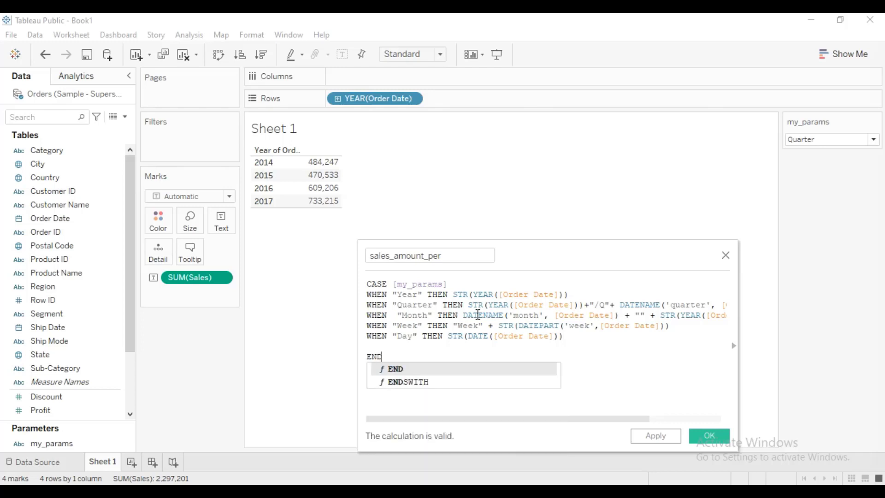
Insert a blank line before each WHEN branch of the formula to space the branches apart
left_click(369, 296)
key("Return")
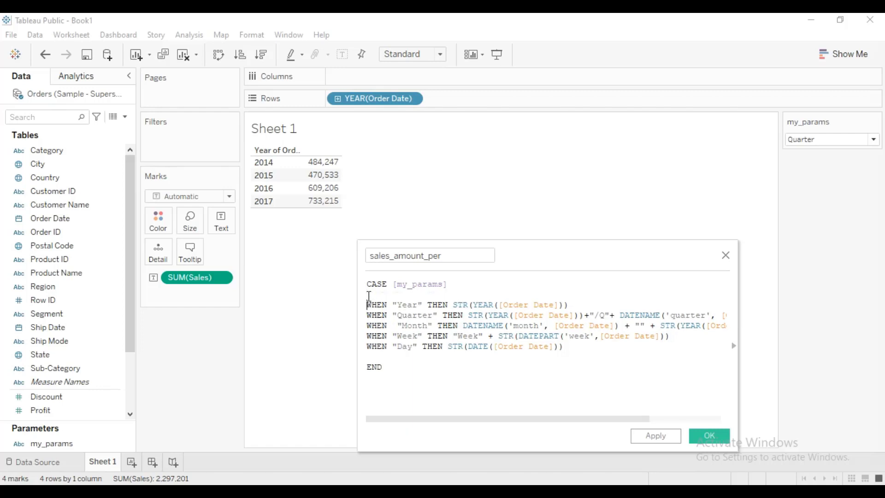
key("Return")
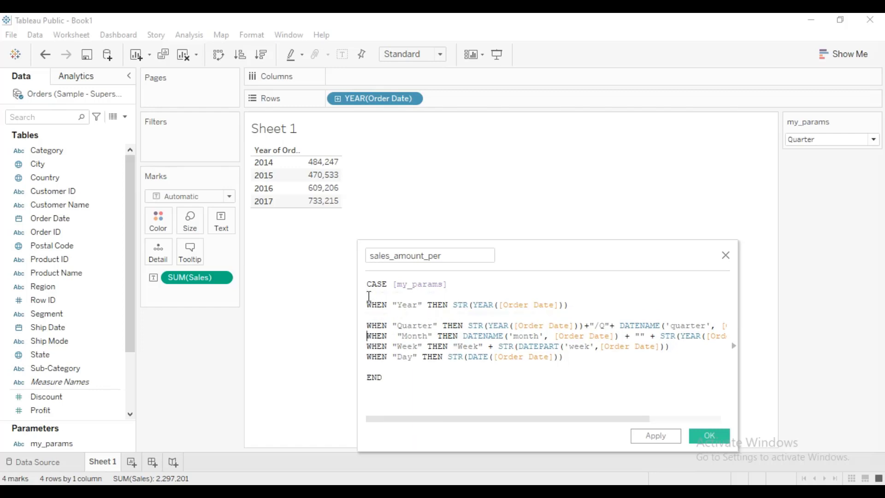
key("Return")
key("Return")
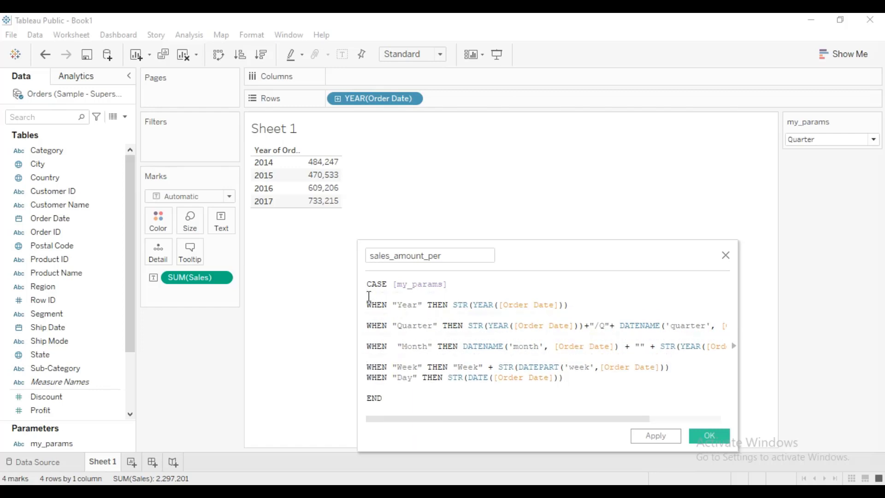
key("BackSpace")
key("Return")
key("Return")
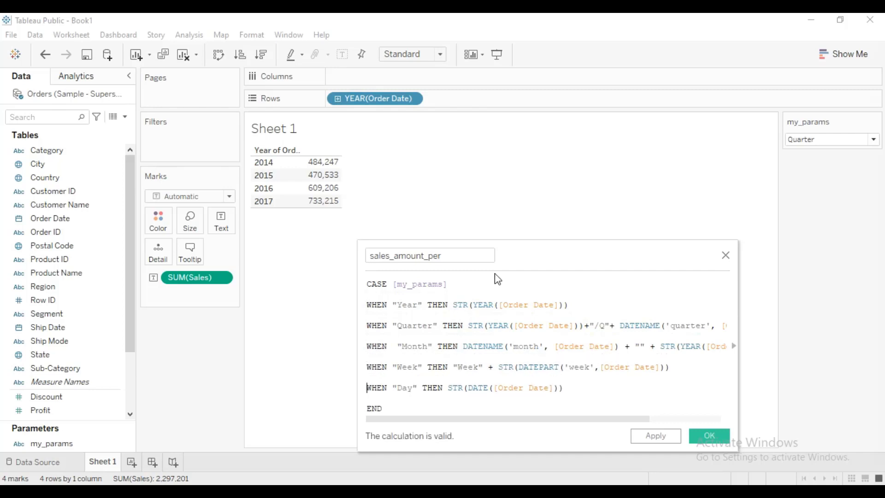
Review the Year and Quarter branches against the my_params values, then save the sales_amount_per calculated field
left_click_drag(553, 251, 488, 202)
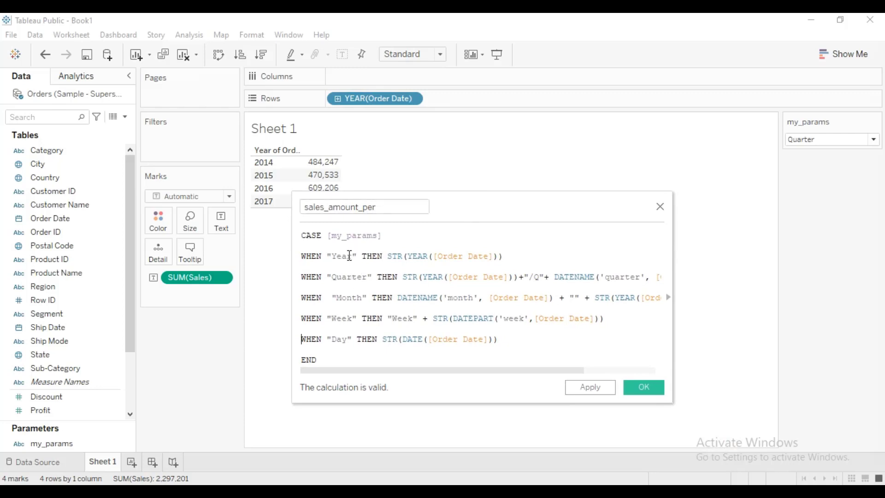
left_click(804, 139)
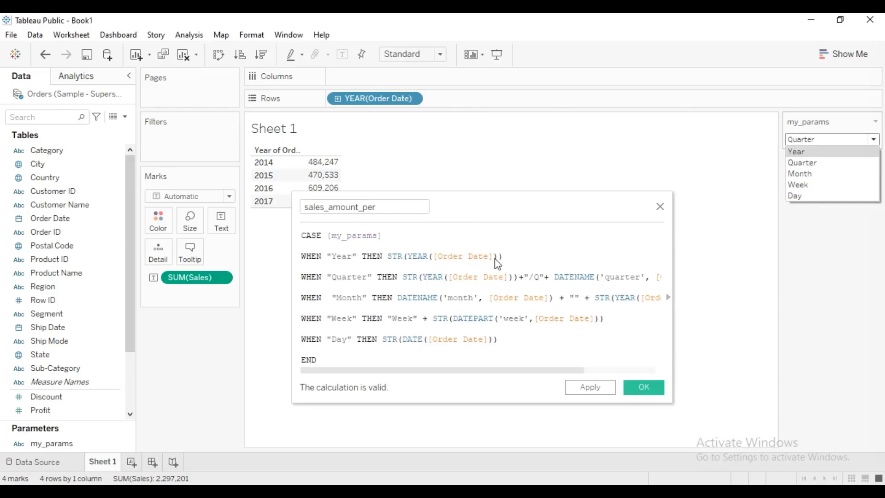
left_click_drag(411, 256, 473, 266)
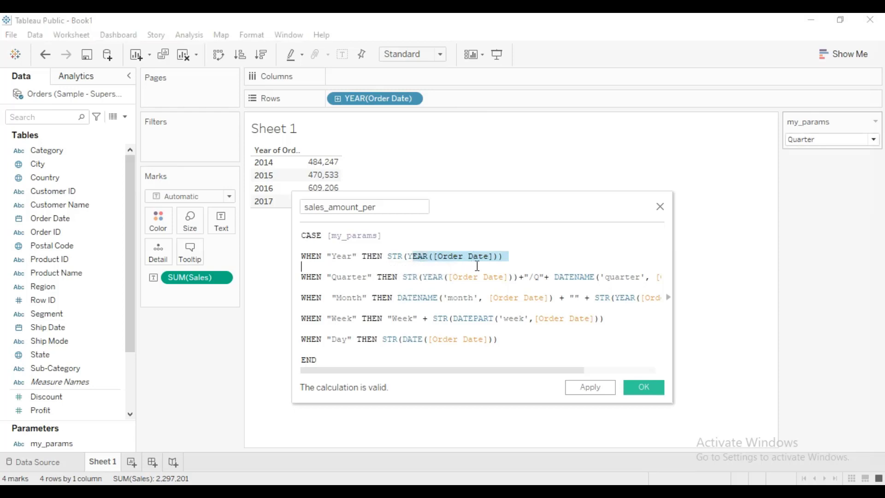
left_click(423, 256)
left_click(402, 277)
left_click_drag(404, 278, 352, 277)
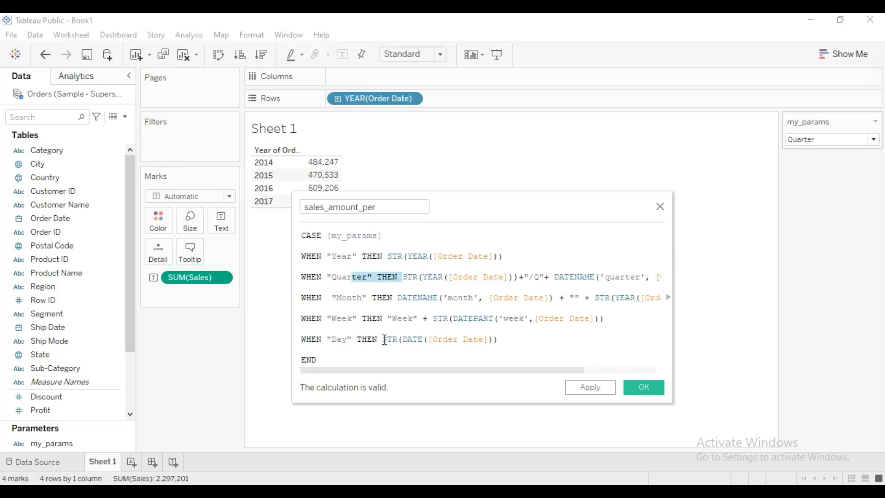
left_click(644, 387)
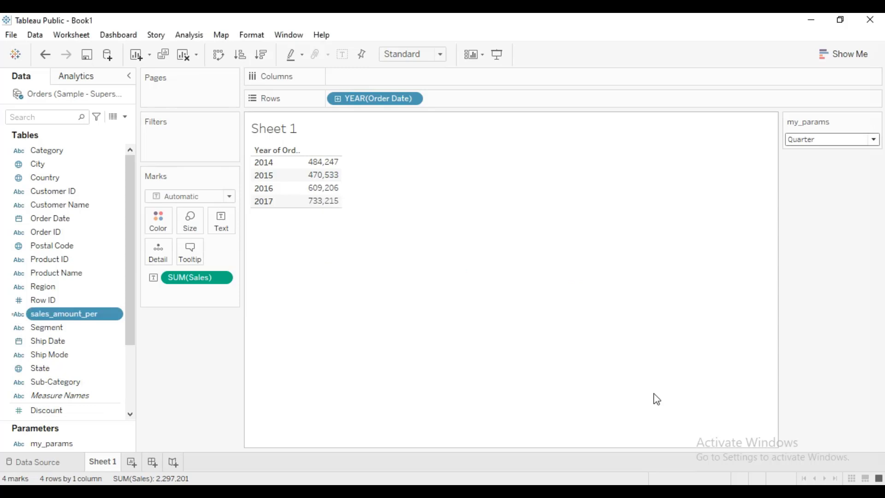
Place the sales_amount_per field on the Columns shelf
left_click(93, 322)
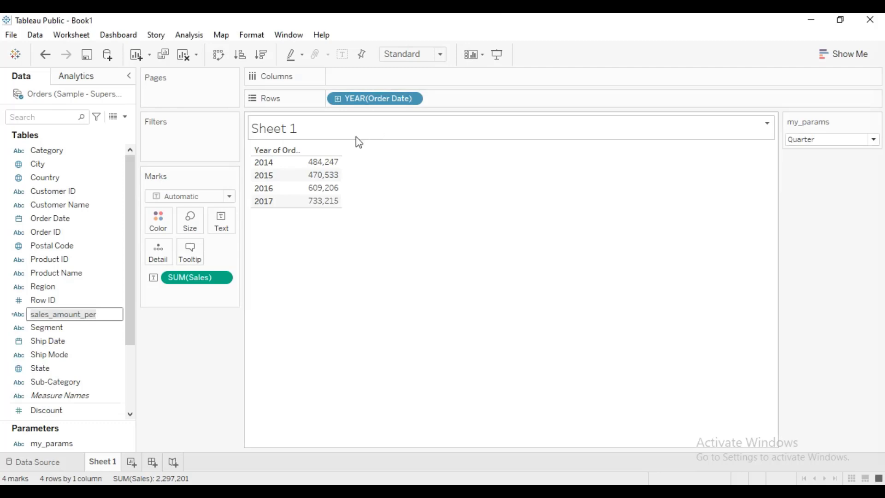
key("Return")
mouse_move(91, 316)
left_mouse_down()
mouse_move(415, 53)
mouse_move(399, 68)
mouse_move(401, 79)
left_mouse_up()
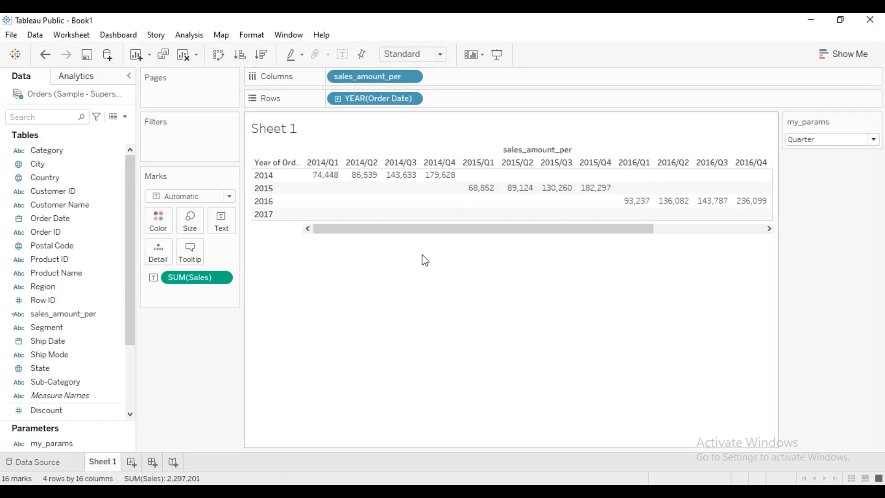
Convert the text table to a horizontal bar chart
left_click(855, 56)
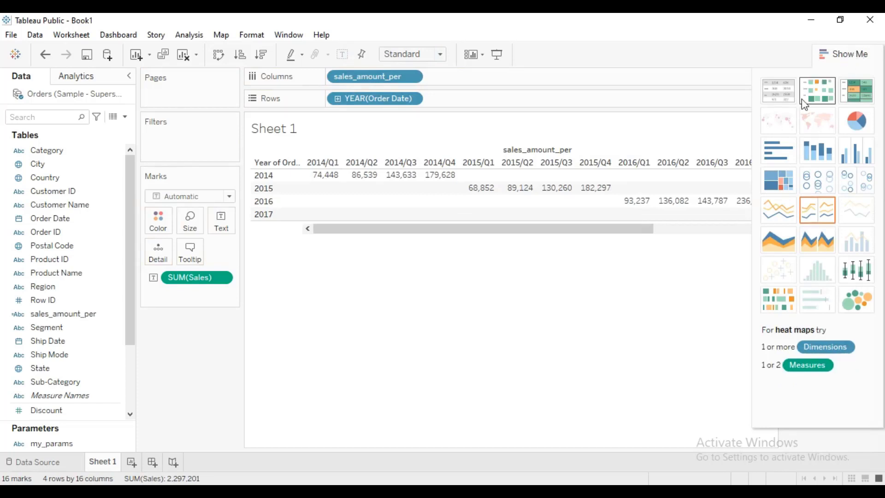
left_click(775, 159)
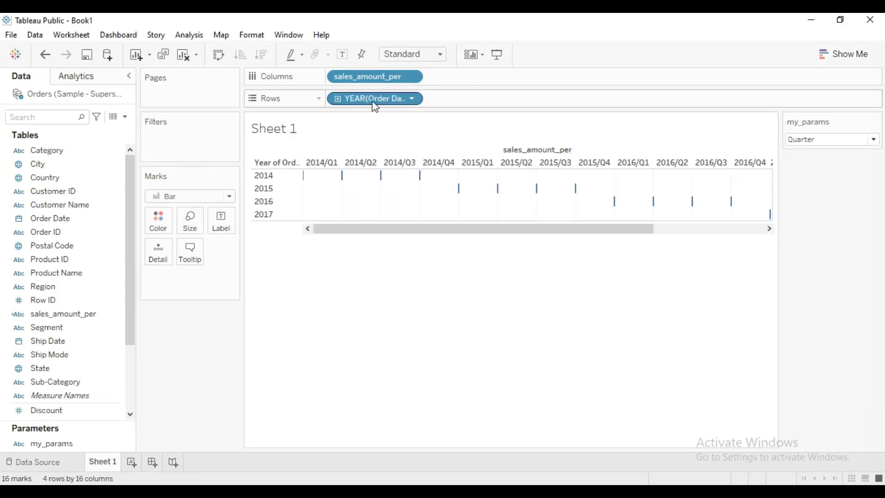
Remove the Order Date year field from the Rows shelf and place Sales there instead
left_click_drag(371, 98, 257, 389)
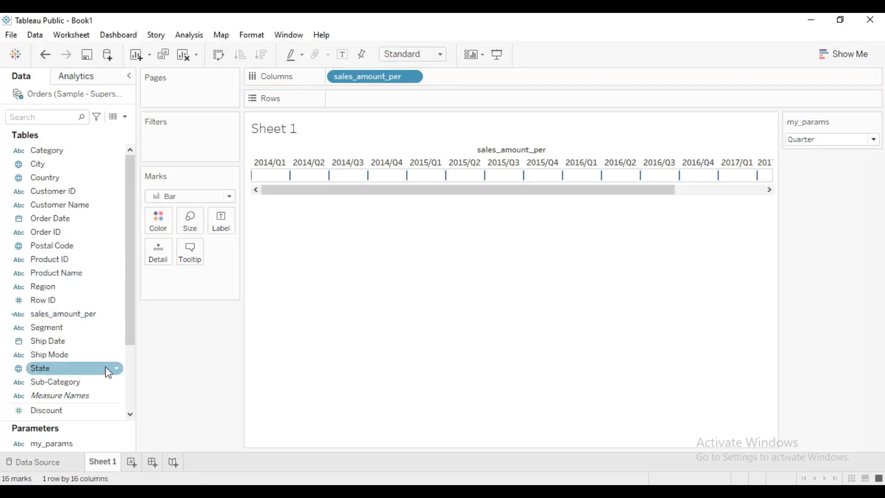
left_click_drag(128, 310, 125, 397)
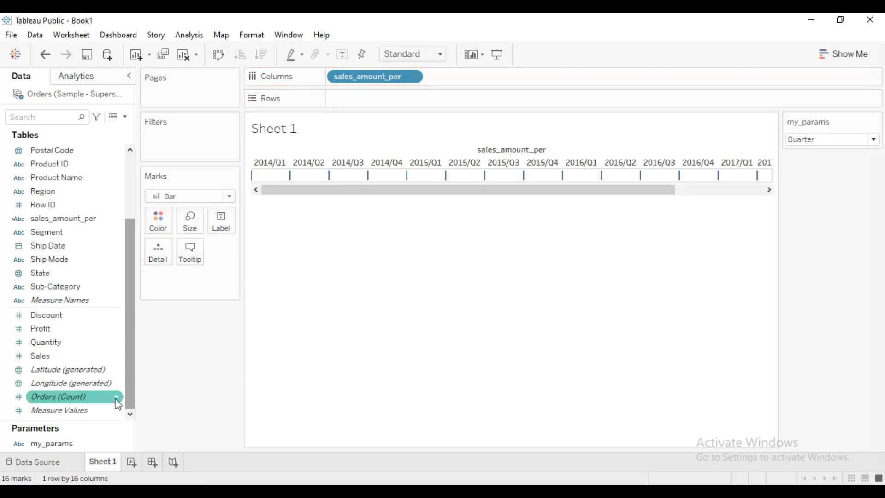
left_click(76, 357)
mouse_move(76, 360)
left_mouse_down()
mouse_move(402, 117)
mouse_move(341, 315)
mouse_move(366, 51)
mouse_move(369, 106)
left_mouse_up()
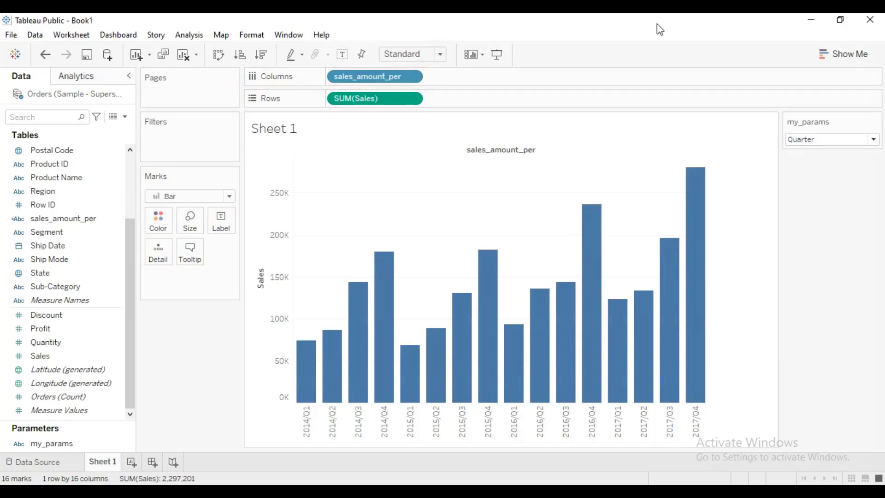
Switch my_params through Year, Quarter, Month, Week and Day to check the sales chart at each date level
left_click(801, 140)
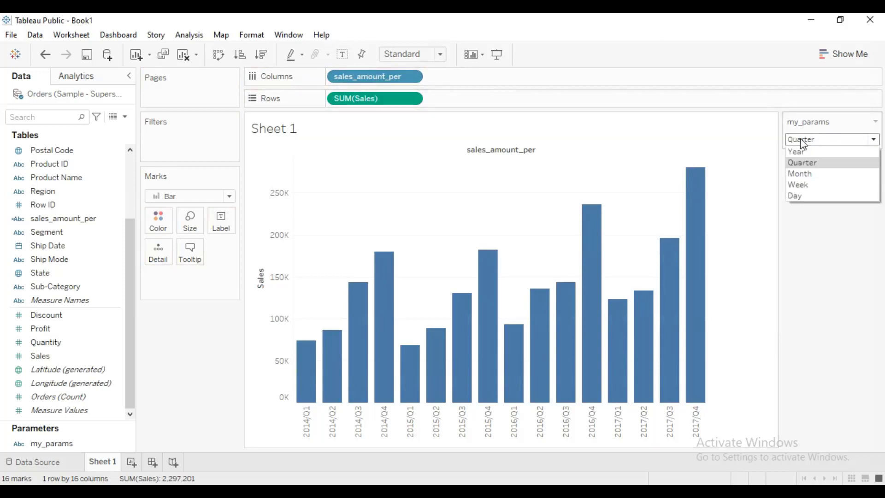
left_click(798, 151)
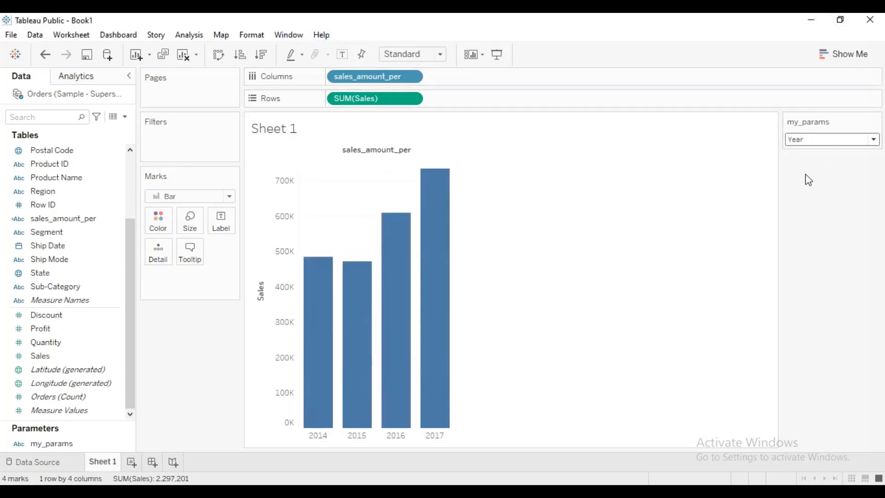
left_click(808, 140)
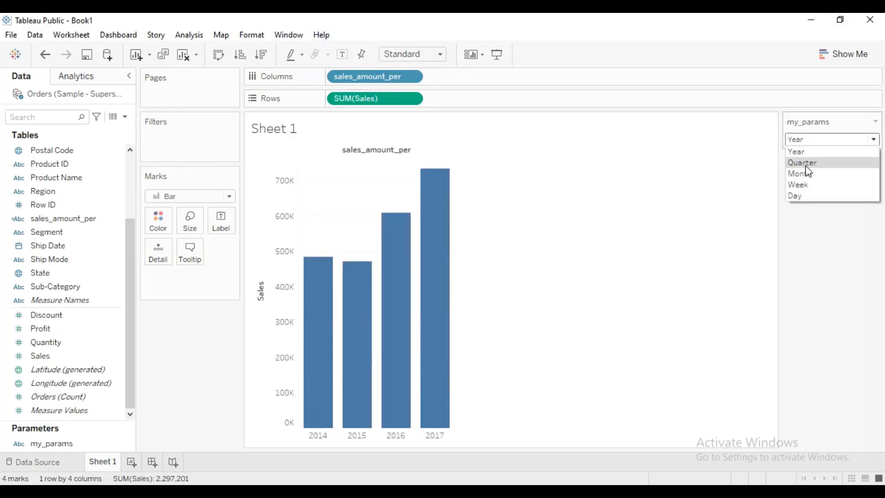
left_click(807, 166)
left_click(816, 142)
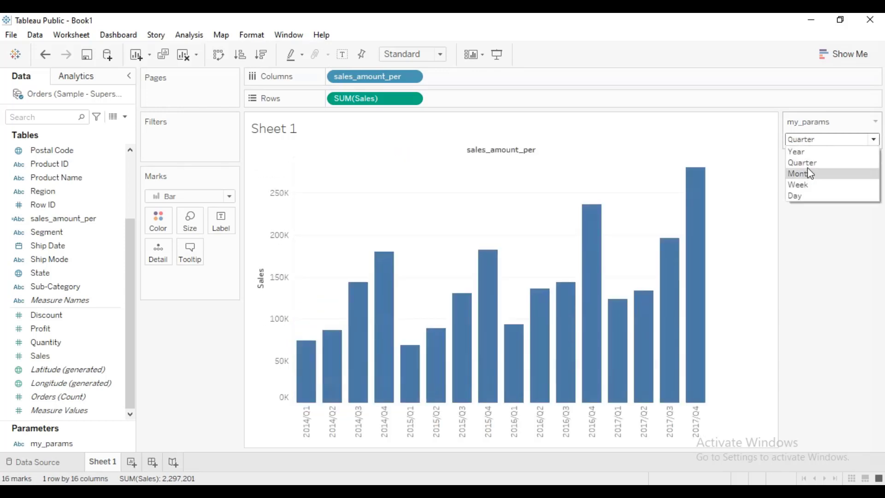
left_click(807, 173)
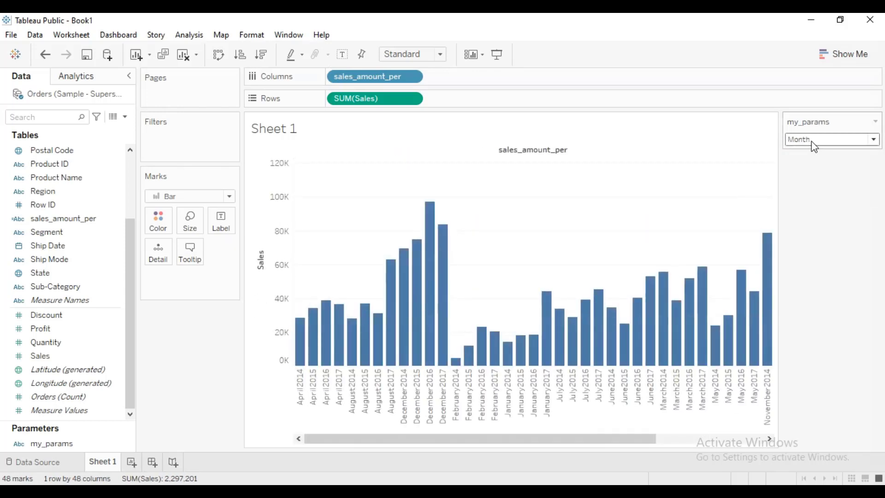
left_click(813, 142)
left_click(809, 184)
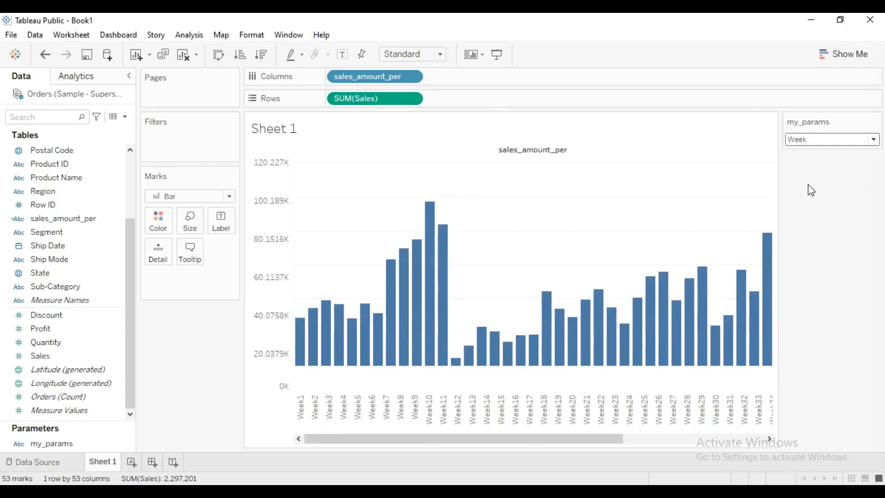
left_click(817, 140)
left_click(817, 198)
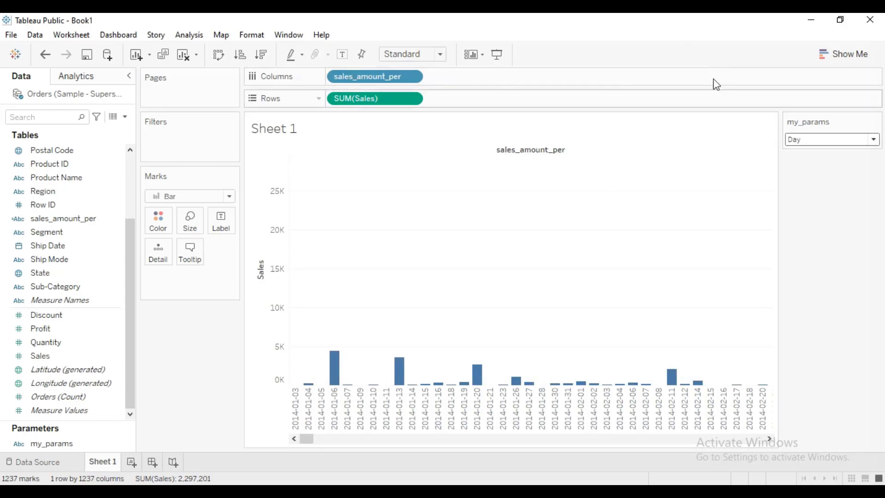
Set the my_params parameter back to Year
left_click(822, 144)
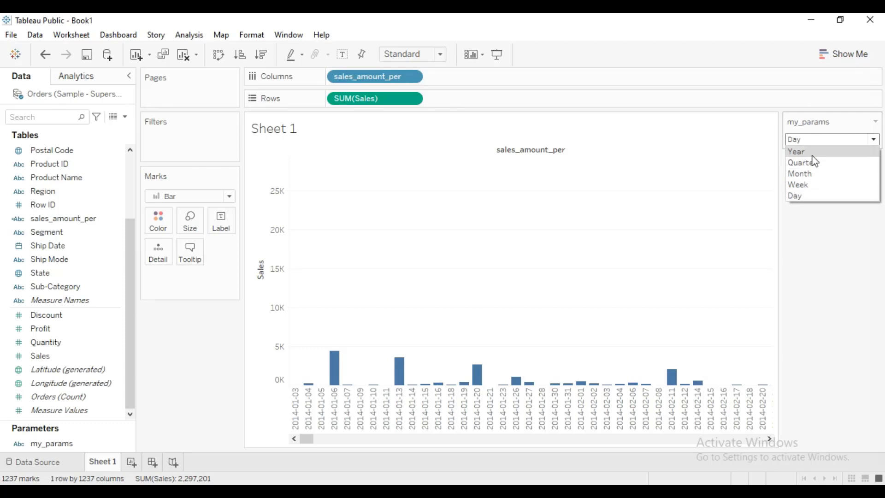
left_click(793, 270)
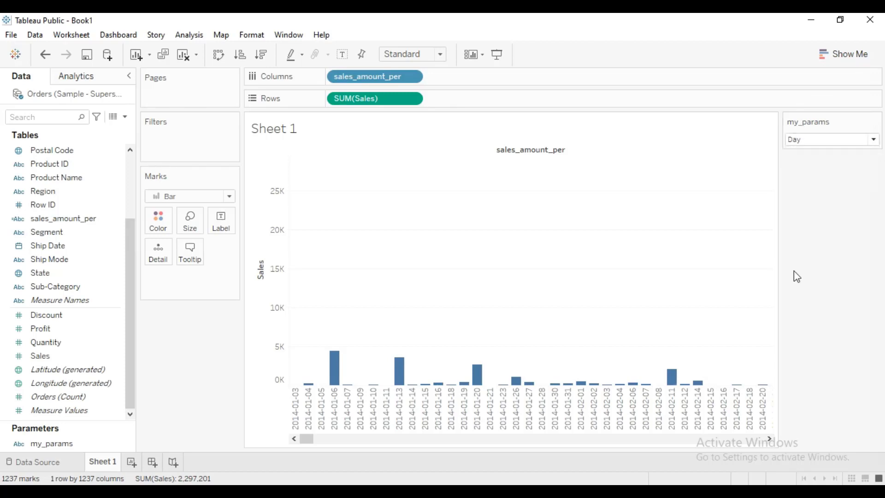
left_click(807, 141)
left_click(803, 152)
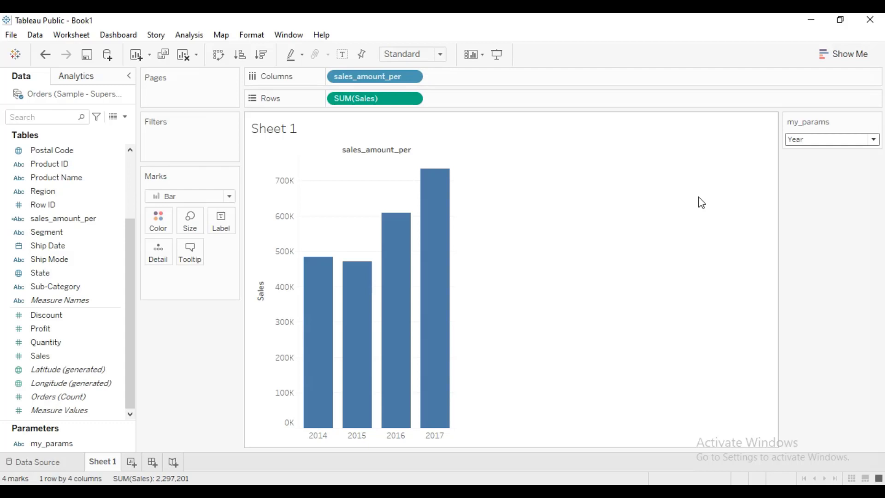
Examine the sales amounts of the 2016 and 2017 bars in the yearly chart
mouse_move(438, 174)
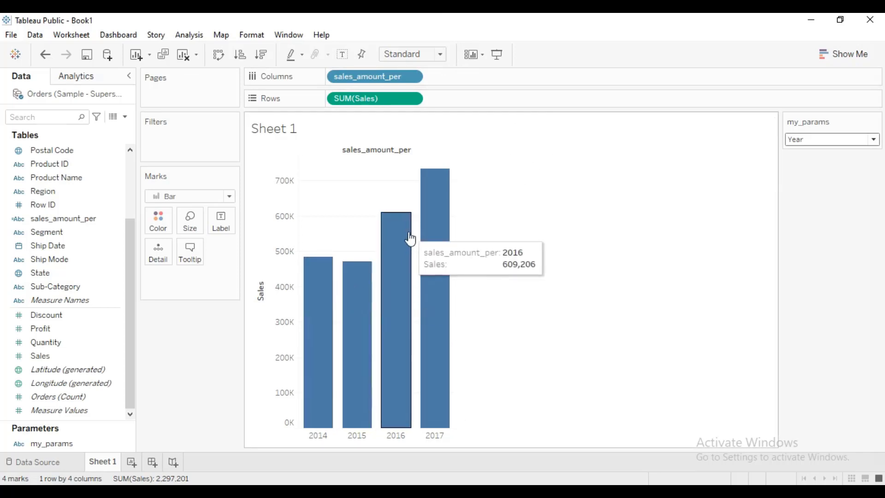
mouse_move(454, 188)
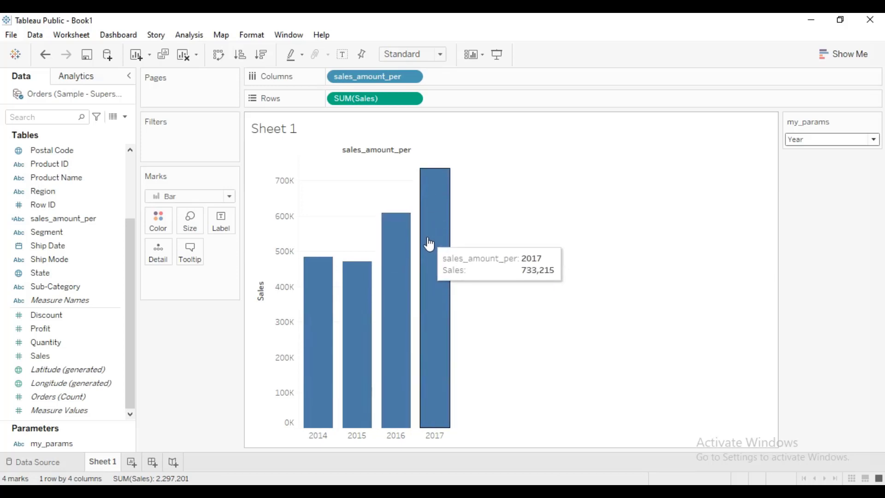
mouse_move(405, 248)
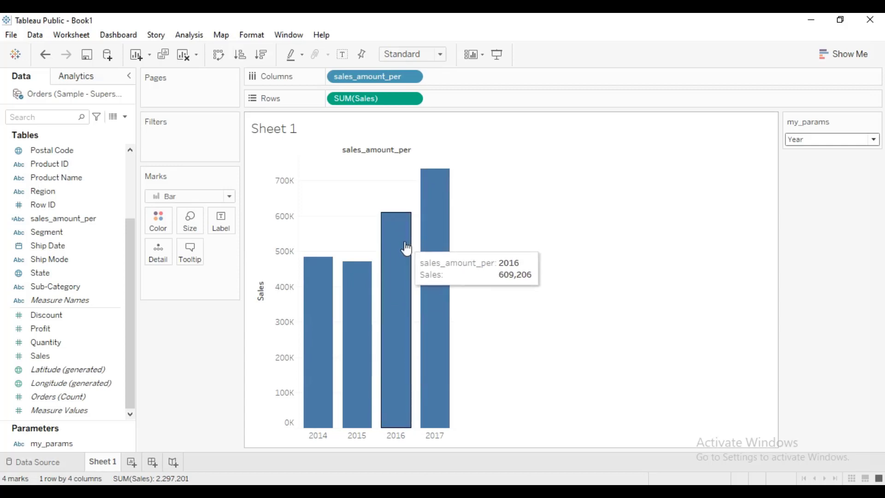
left_click(432, 191)
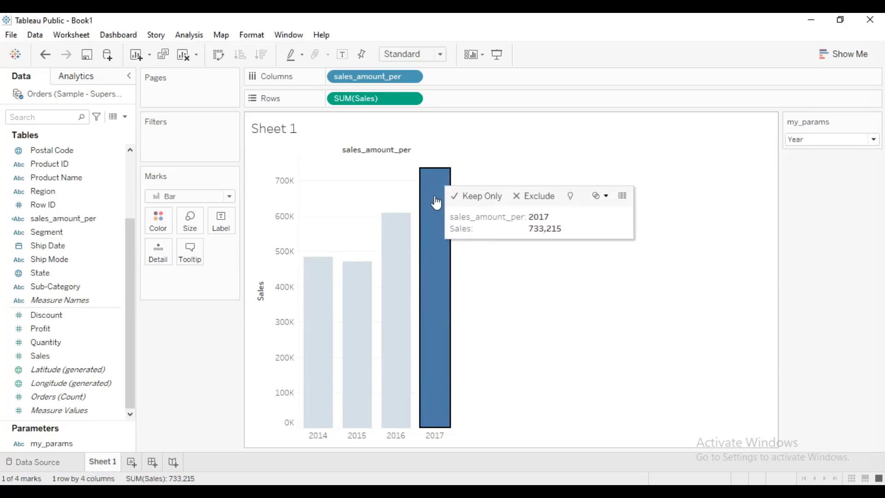
left_click(432, 200)
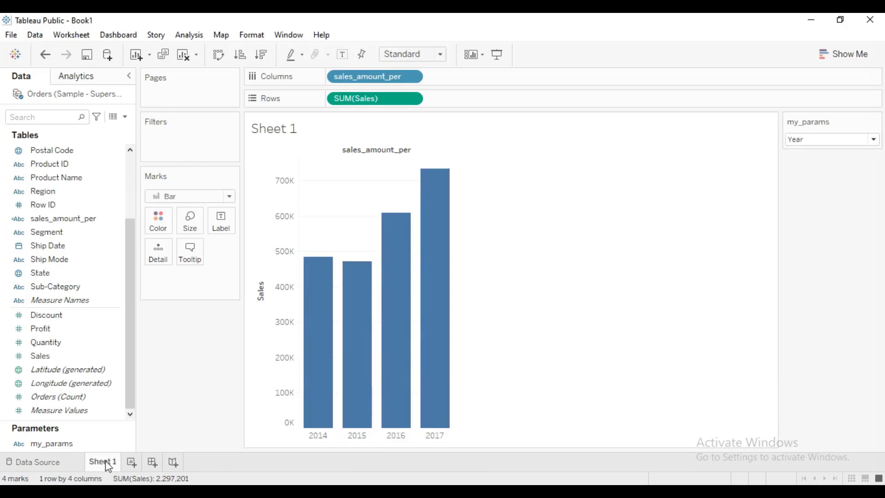
Add a second worksheet and create a Float parameter named new_params that allows all values
left_click(132, 463)
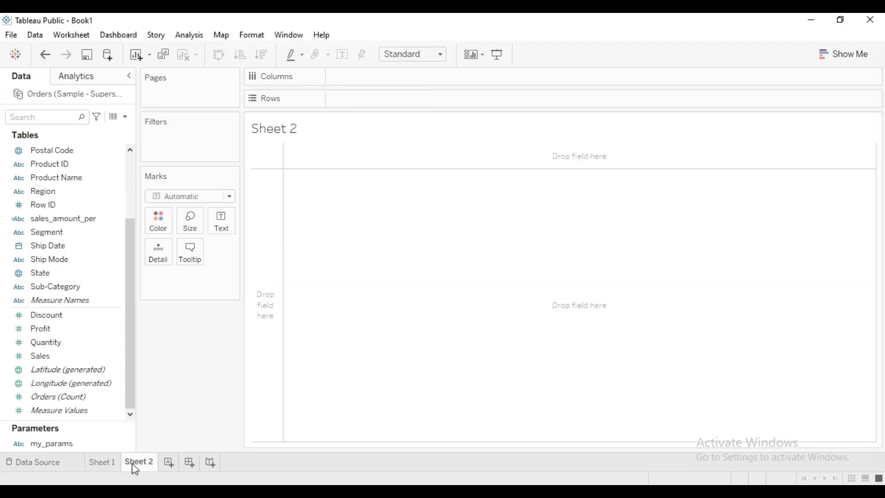
left_click(125, 117)
left_click(119, 144)
key("BackSpace")
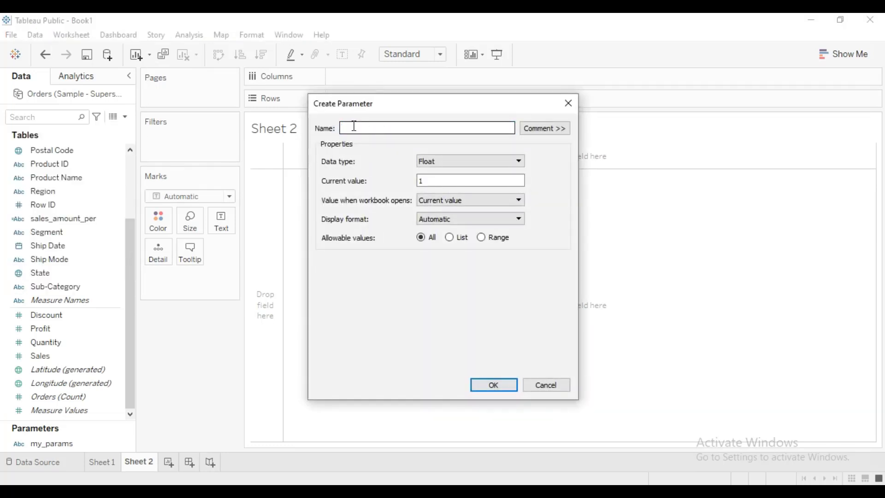
type("new_params")
left_click(432, 162)
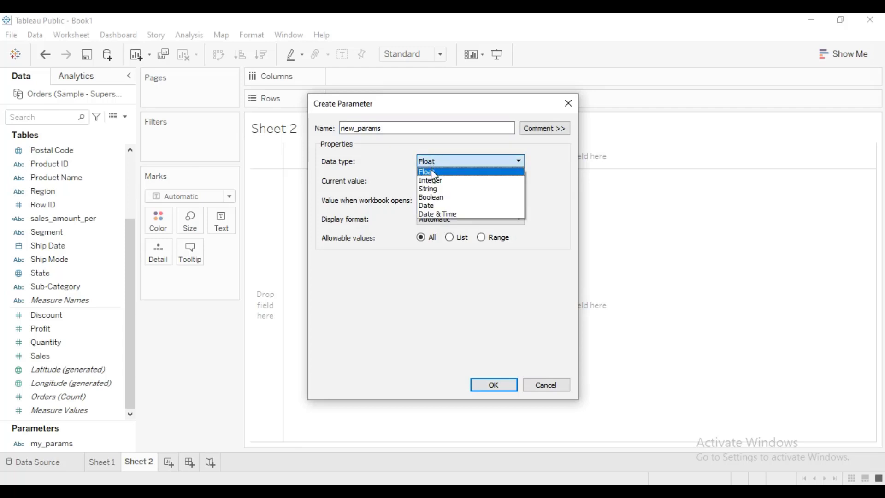
left_click(432, 173)
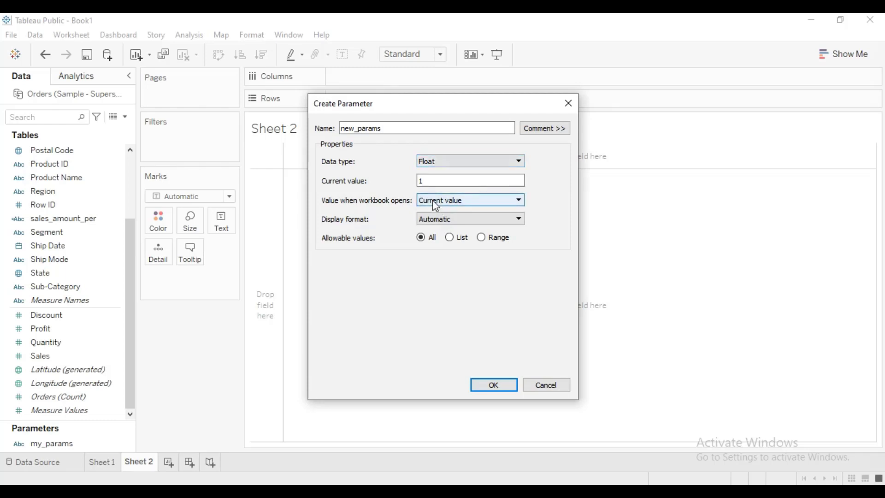
left_click(493, 385)
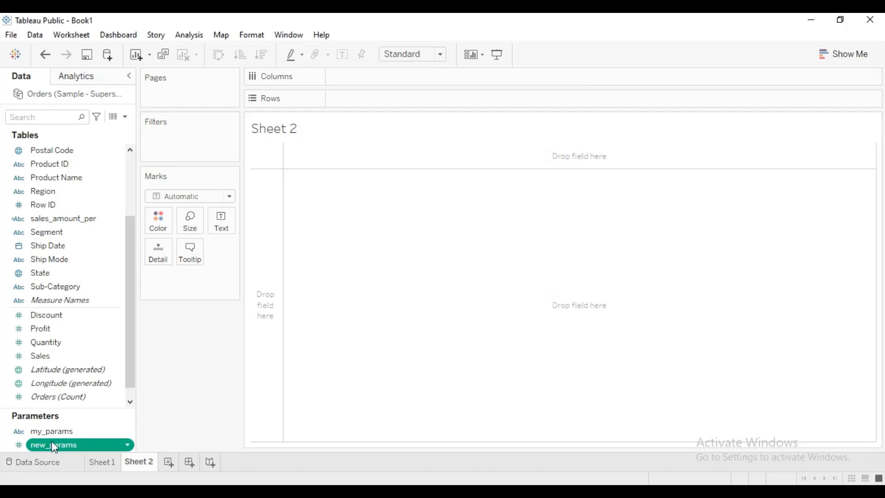
Try to plot Sales on the Rows shelf against the new_params parameter on the Columns shelf
left_click_drag(55, 444, 221, 225)
left_click_drag(67, 439, 218, 225)
mouse_move(46, 342)
left_mouse_down()
mouse_move(75, 352)
mouse_move(391, 75)
mouse_move(376, 99)
left_mouse_up()
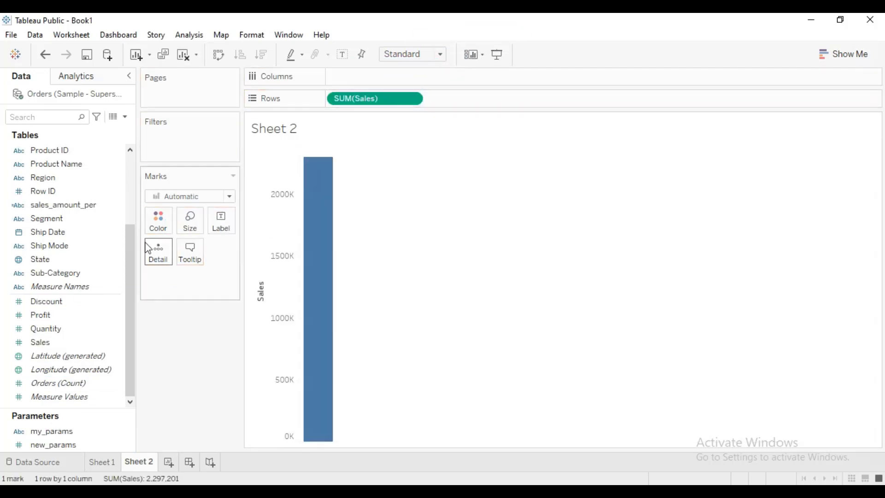
left_click(50, 445)
left_click_drag(50, 447, 341, 71)
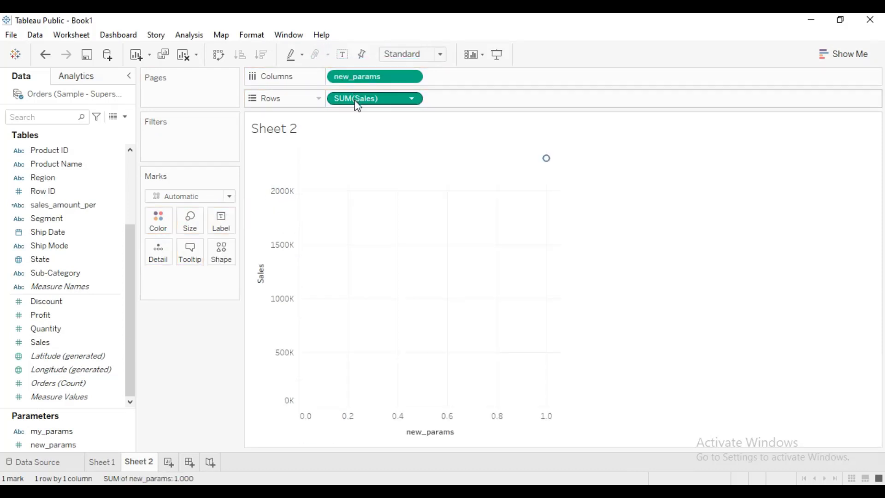
Remove Sales from the Rows shelf and move new_params from Columns to Text in the marks
left_click_drag(358, 103, 194, 426)
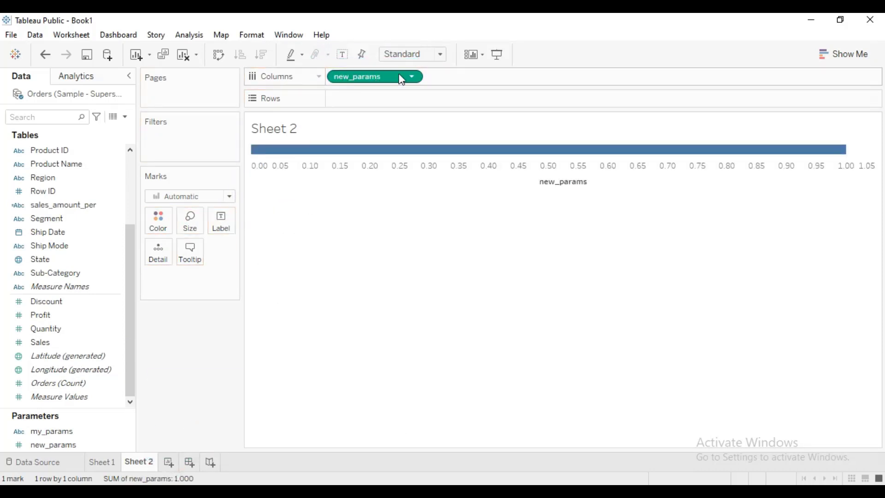
left_click_drag(397, 76, 228, 222)
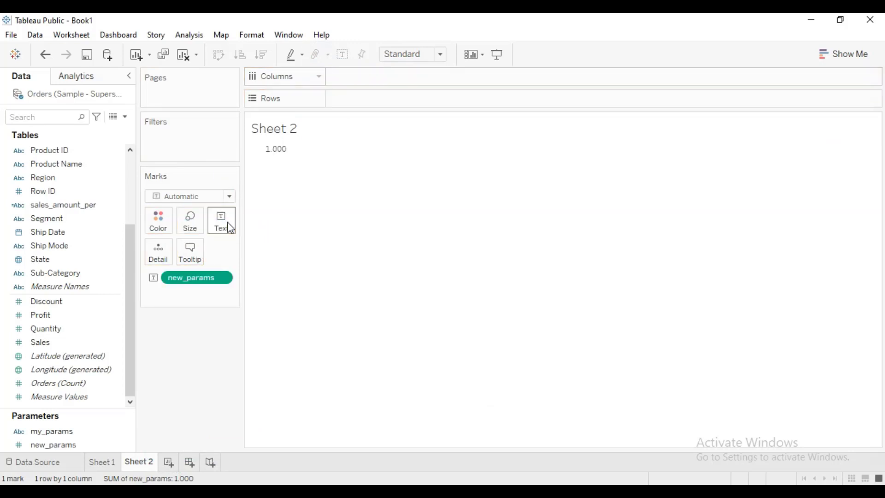
Format the default pane numbers of new_params as Currency (Standard)
mouse_move(278, 152)
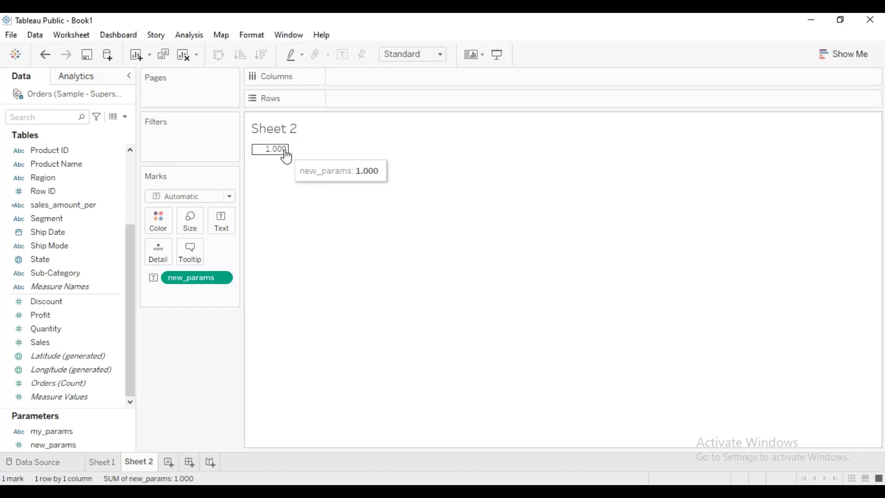
right_click(283, 150)
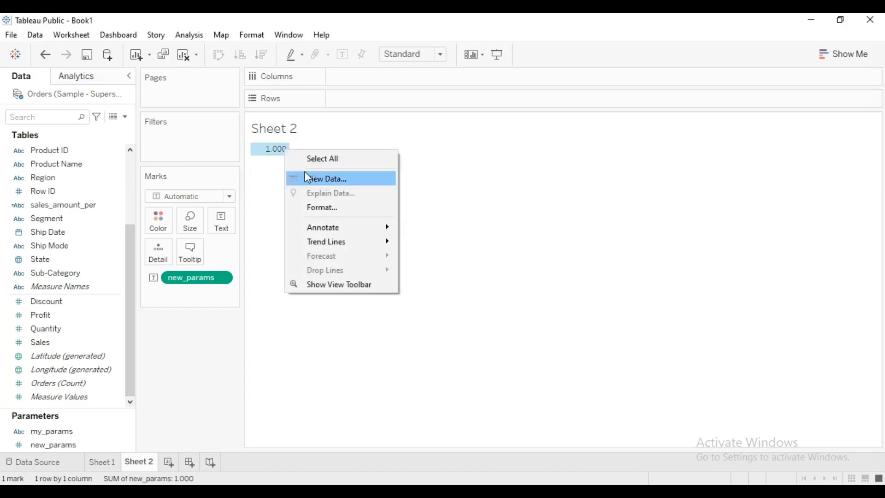
left_click(323, 207)
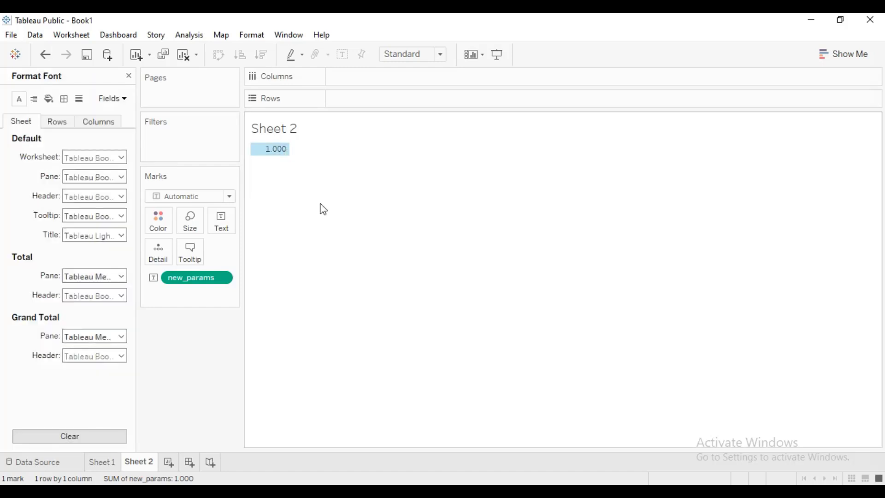
left_click(57, 121)
left_click(123, 103)
left_click(128, 114)
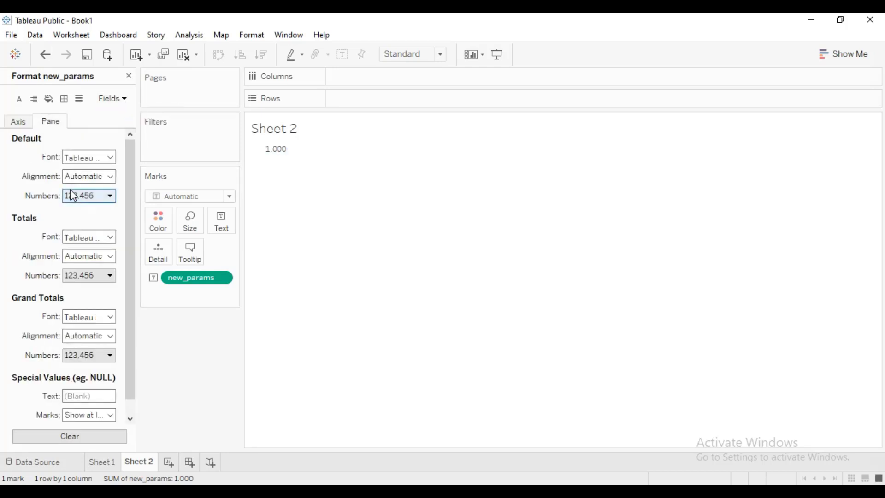
left_click(109, 197)
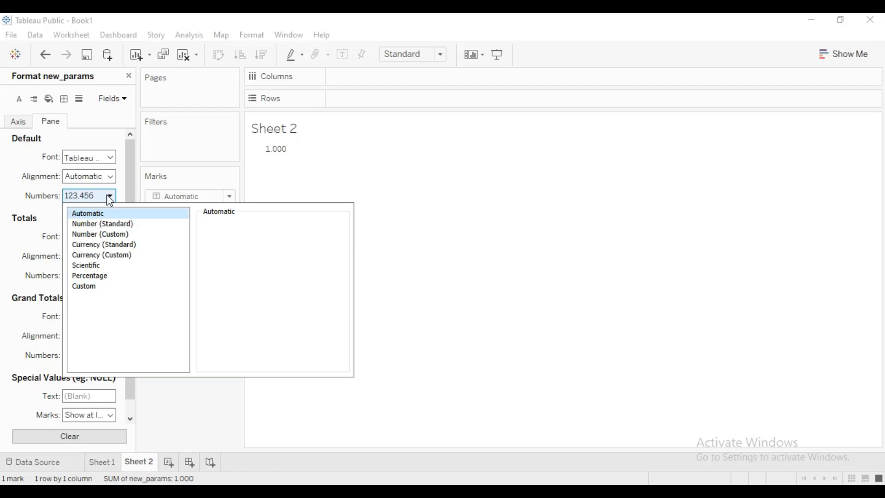
left_click(116, 245)
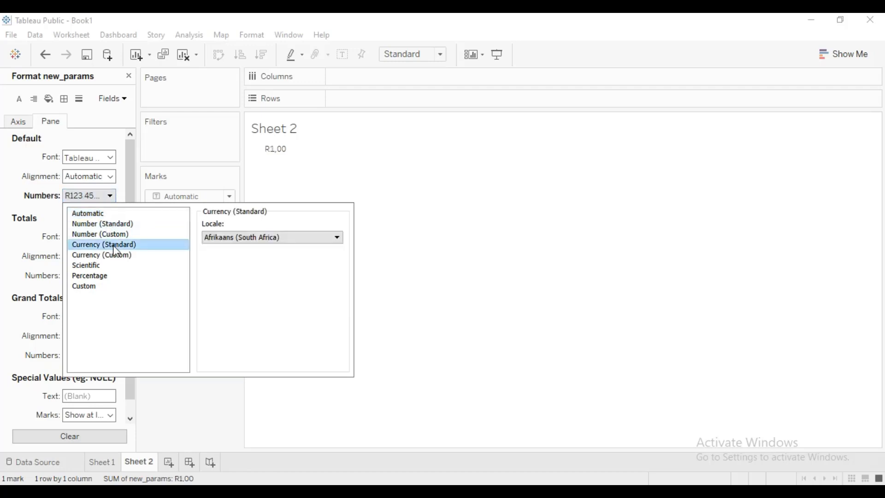
Set the currency locale of new_params to English (United States) and close the formatting pane
left_click(283, 240)
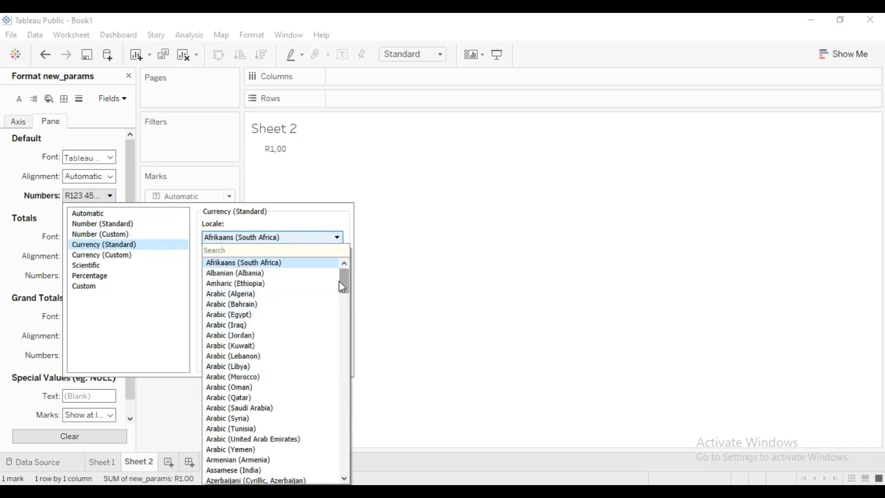
left_click_drag(342, 282, 343, 324)
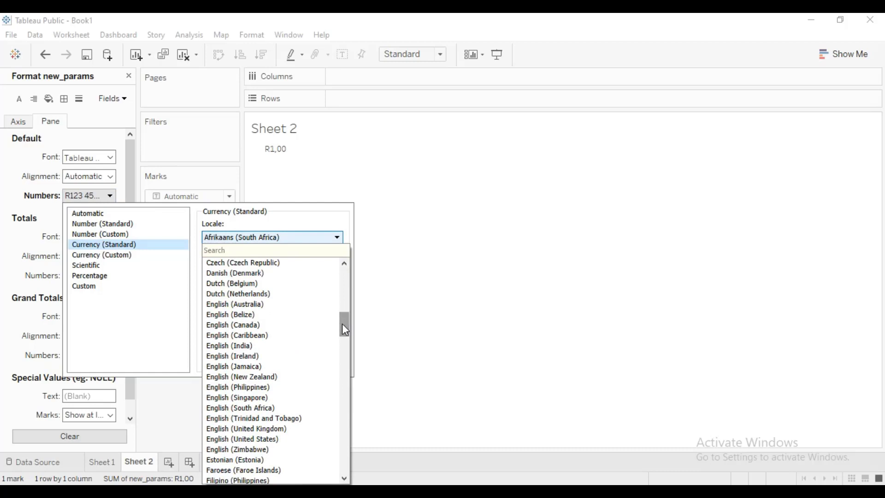
left_click(264, 439)
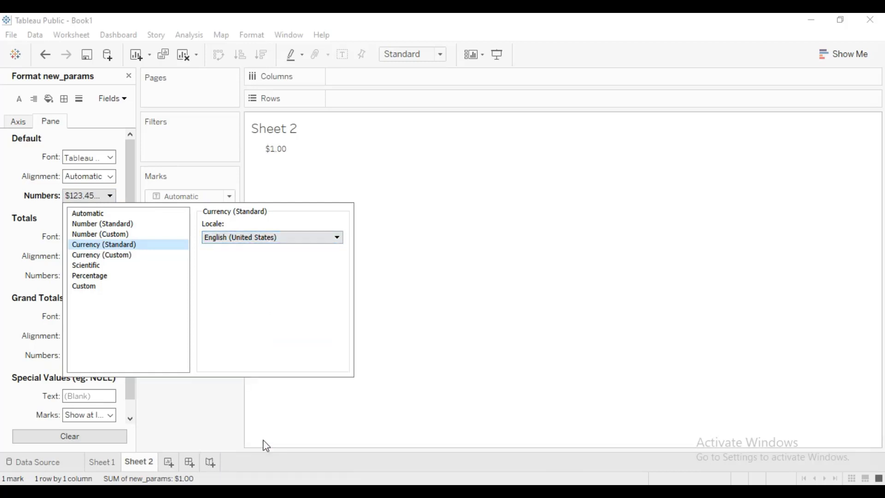
left_click(401, 278)
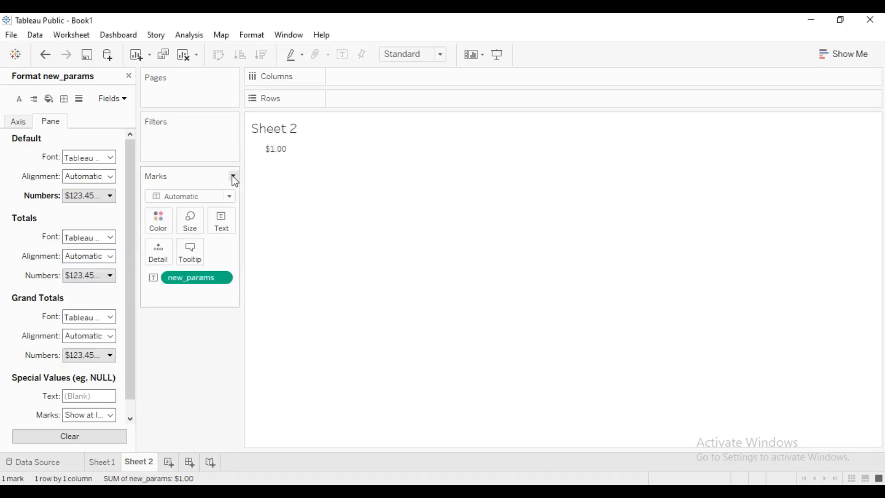
left_click(129, 76)
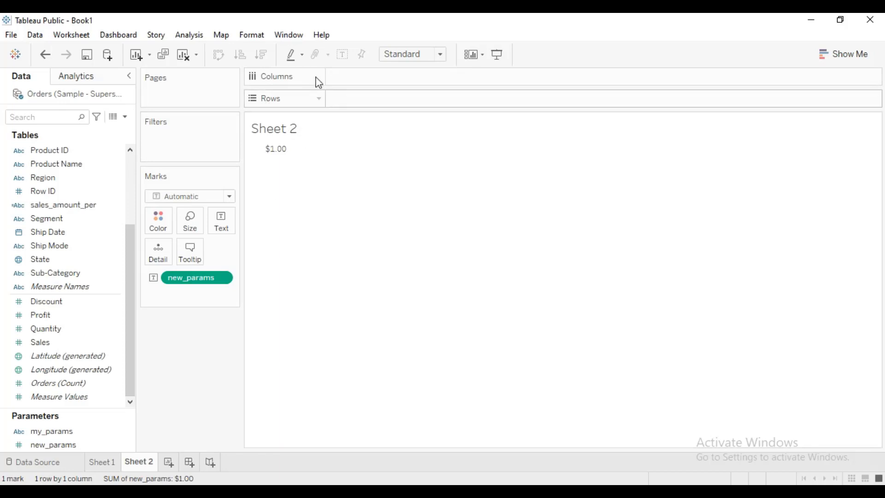
Add a third worksheet and plot Sales on Rows against the month of Order Date on Columns
left_click(168, 462)
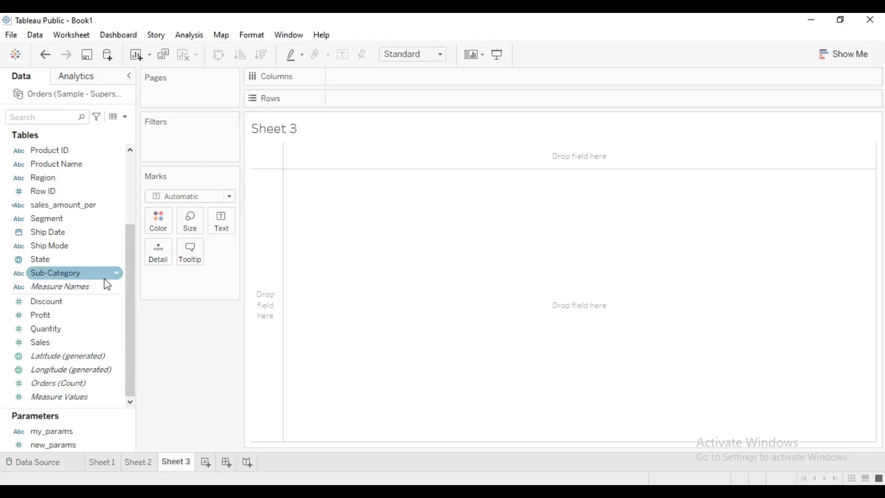
mouse_move(60, 345)
left_mouse_down()
mouse_move(415, 73)
mouse_move(364, 109)
left_mouse_up()
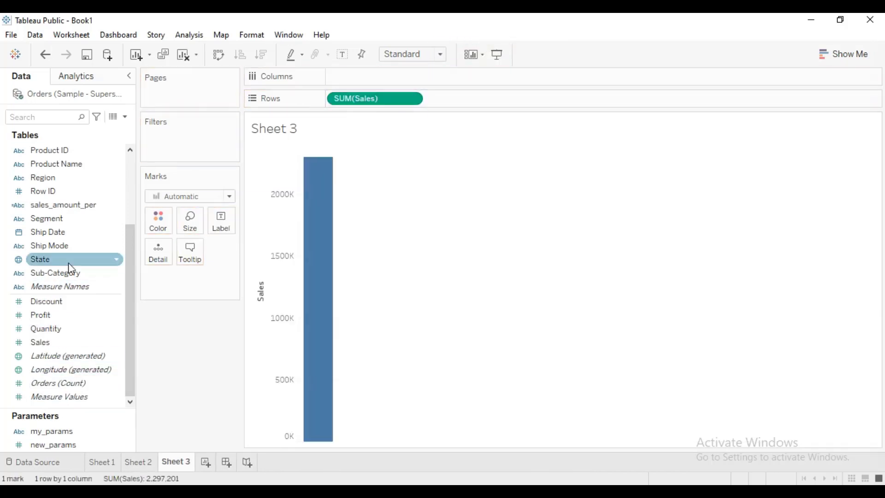
left_click_drag(128, 259, 140, 182)
left_click_drag(73, 220, 378, 81)
left_click(413, 79)
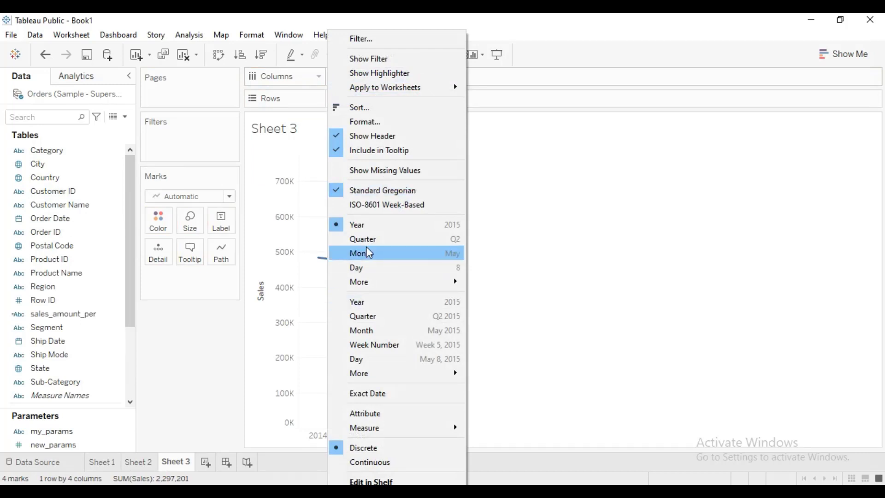
left_click(367, 253)
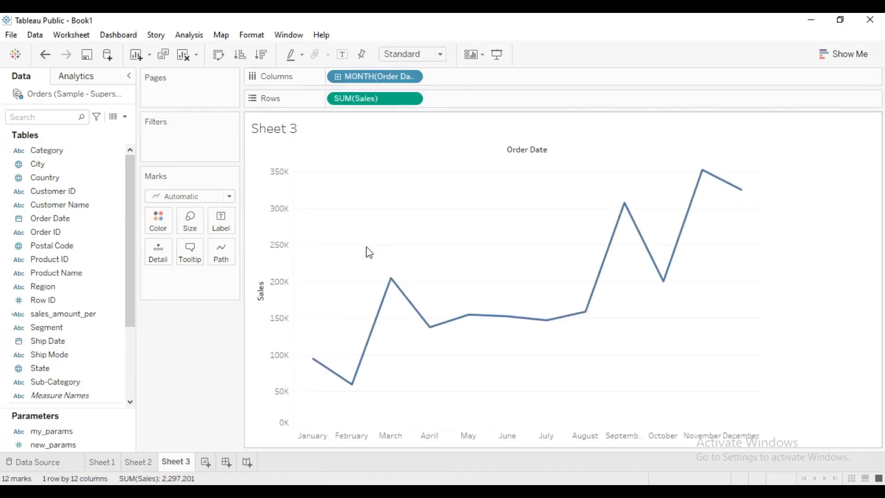
left_click(412, 78)
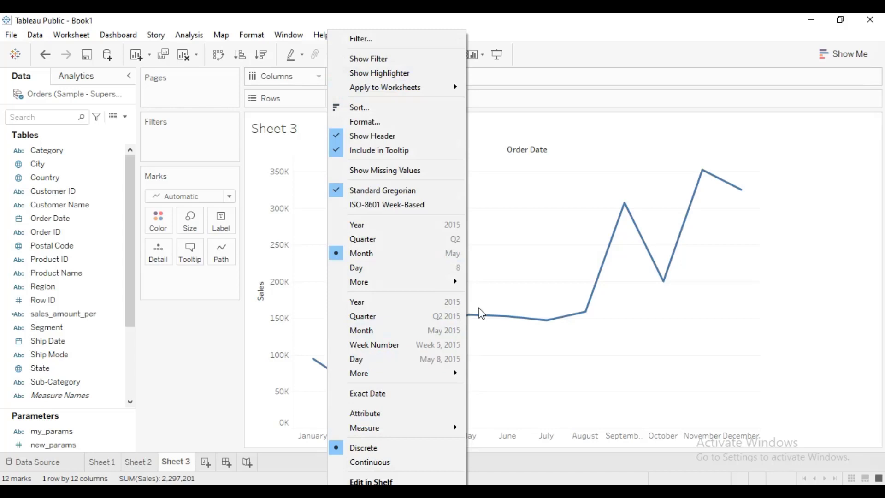
left_click(528, 227)
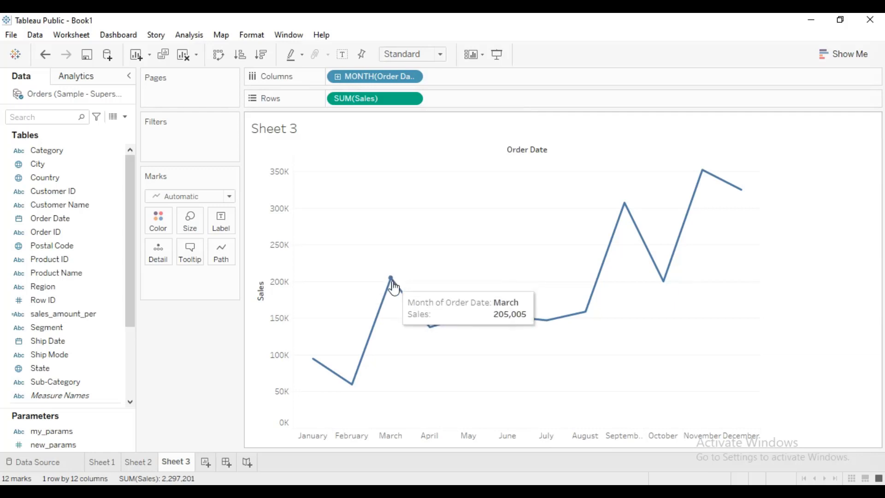
mouse_move(596, 299)
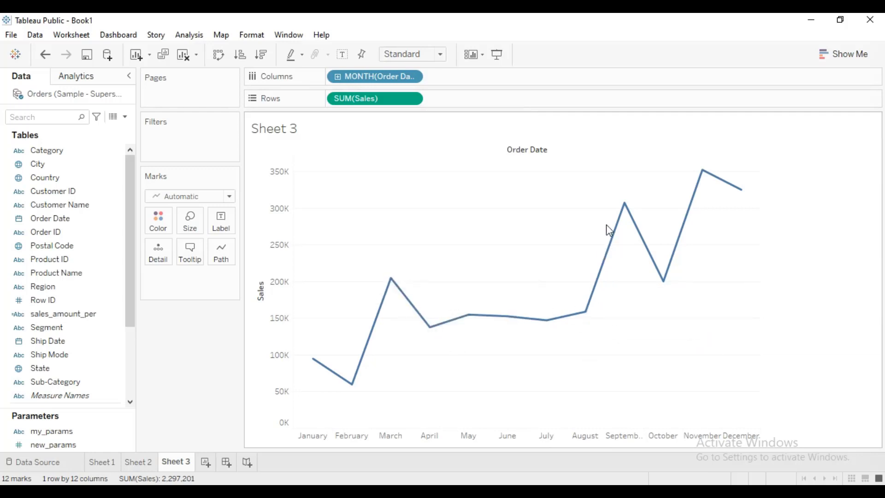
left_click(624, 204)
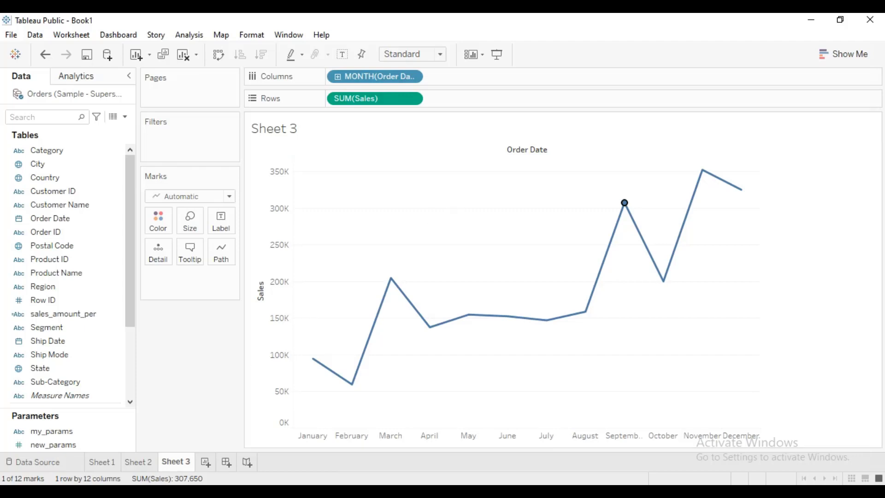
Create a new dashboard and place Sheet 3 in it
left_click(229, 467)
mouse_move(31, 250)
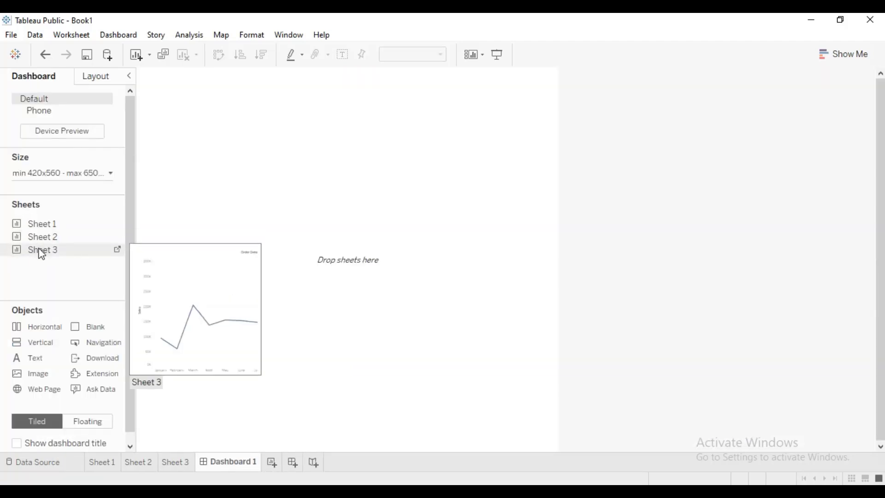
left_click_drag(42, 254, 109, 234)
left_click_drag(272, 186, 270, 184)
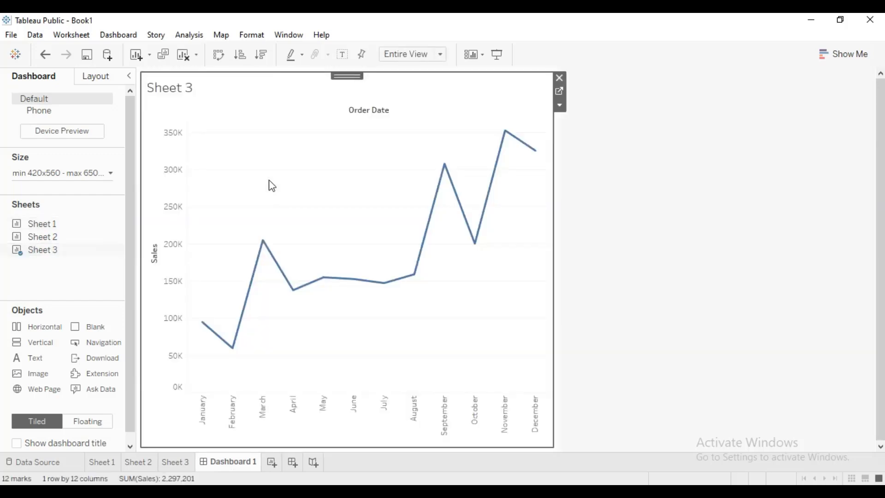
Add Sheet 2 to the dashboard below the line chart and make it a floating item
mouse_move(66, 239)
left_click_drag(65, 239, 301, 373)
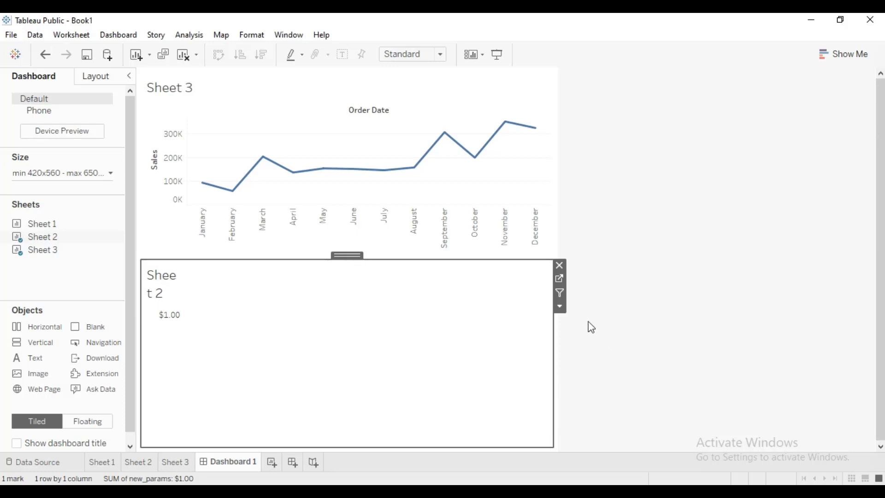
left_click(559, 307)
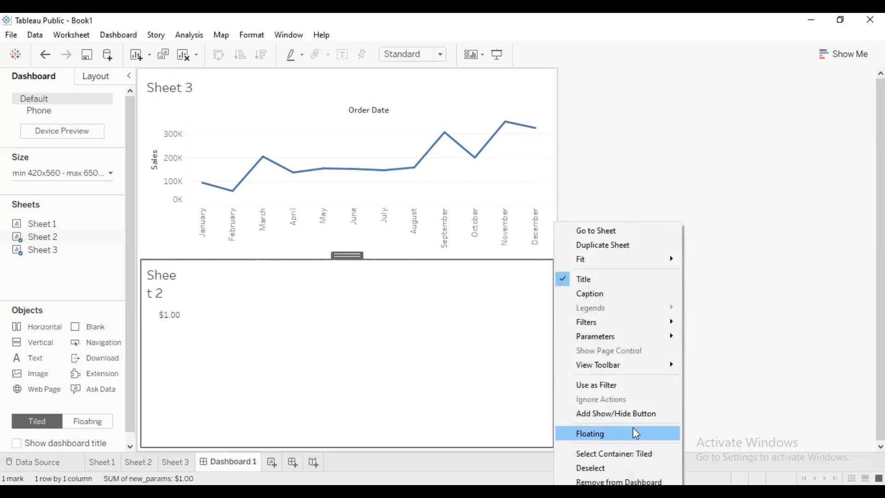
left_click(607, 432)
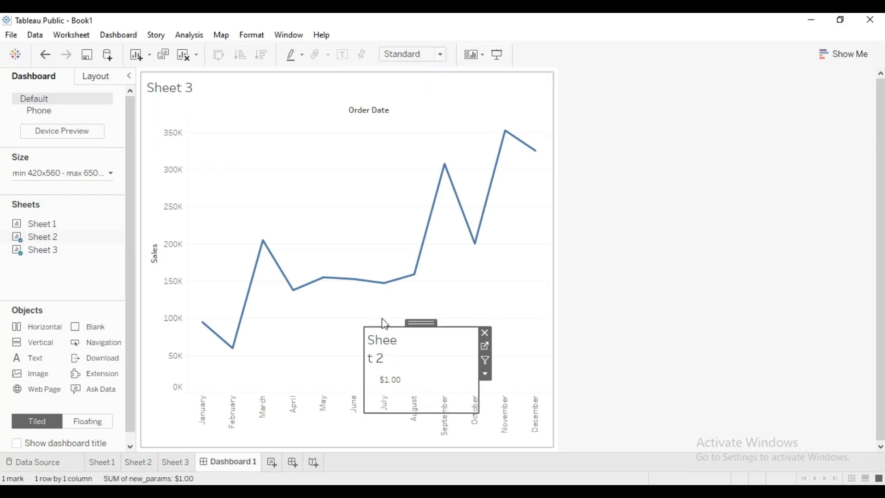
Change the title of Sheet 2 to "Sales Value" in bold, size 14
left_click(138, 462)
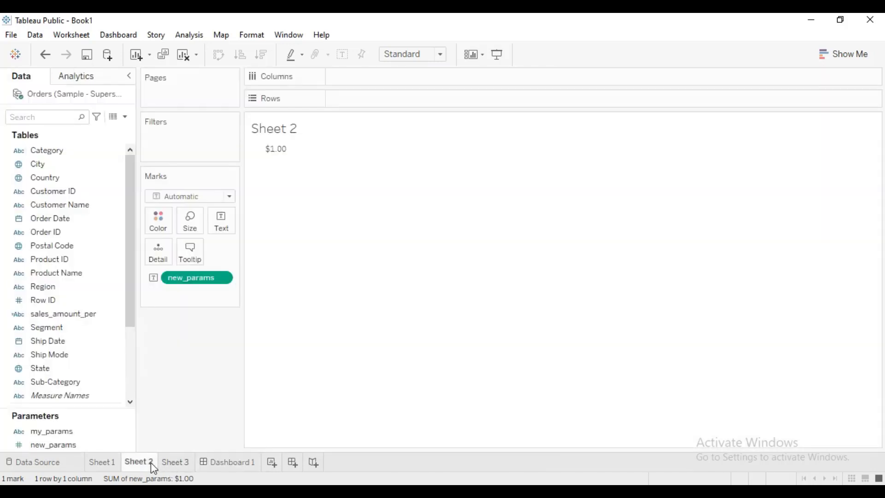
double_click(294, 134)
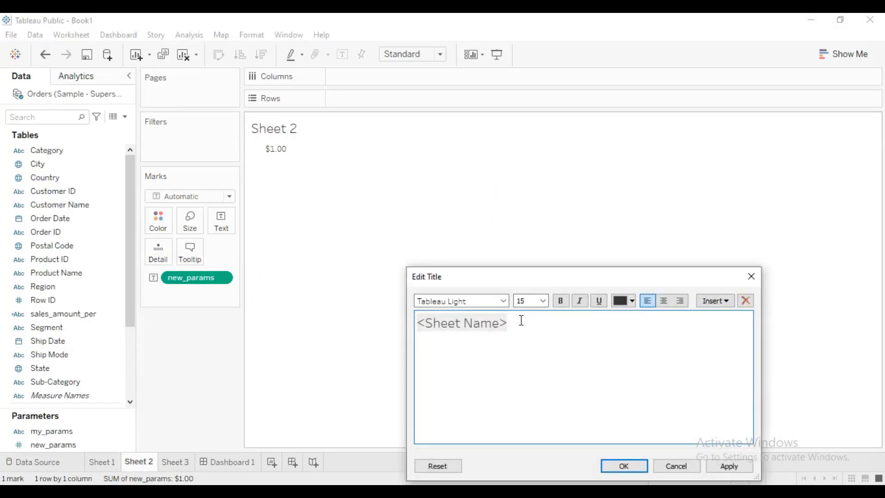
left_click_drag(522, 320, 414, 330)
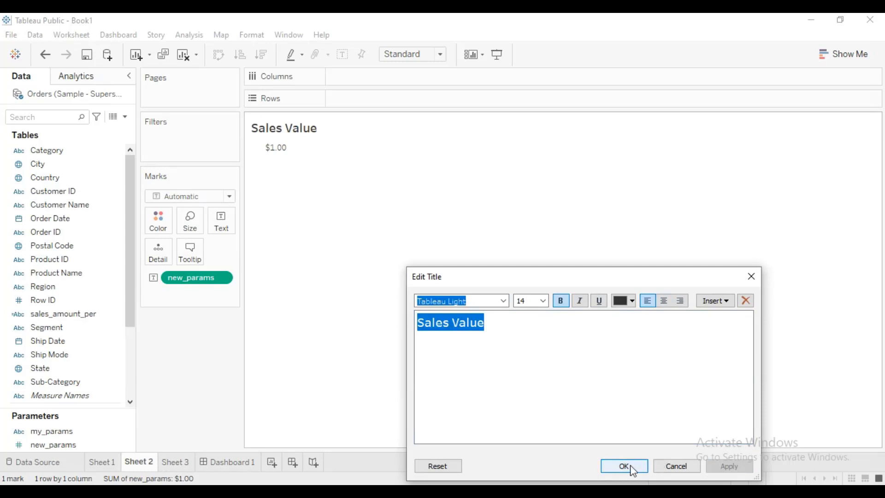
left_click(632, 467)
Set the font size of the new_params text label on Sheet 2 to 18
mouse_move(259, 157)
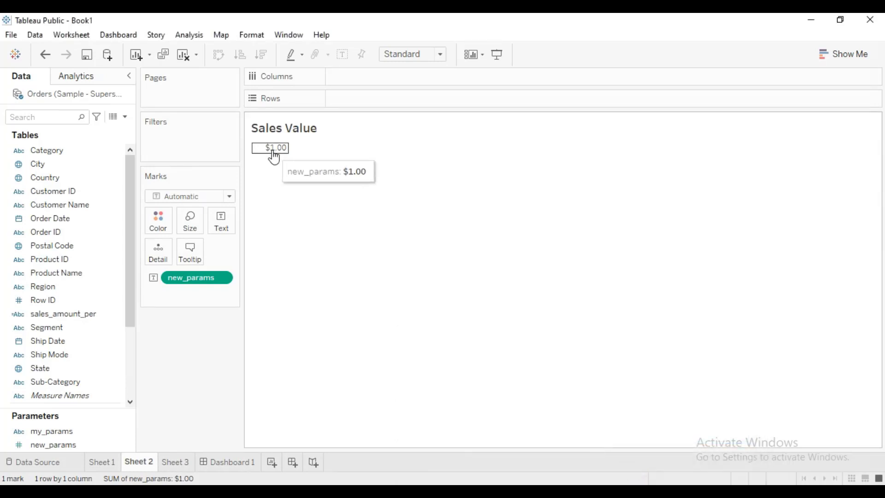
left_click(274, 156)
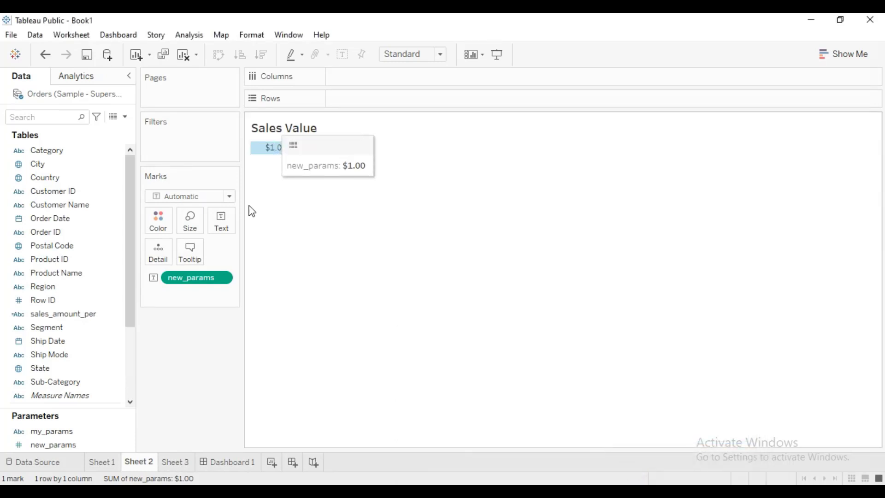
left_click(227, 224)
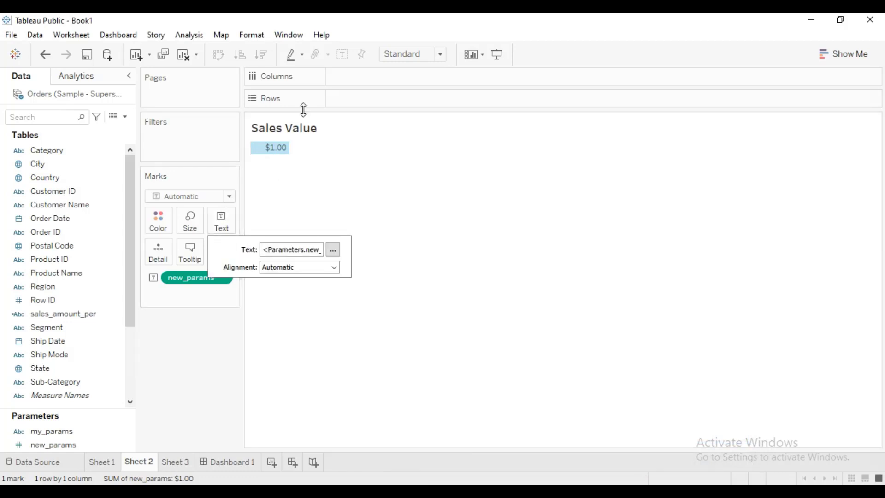
left_click(333, 249)
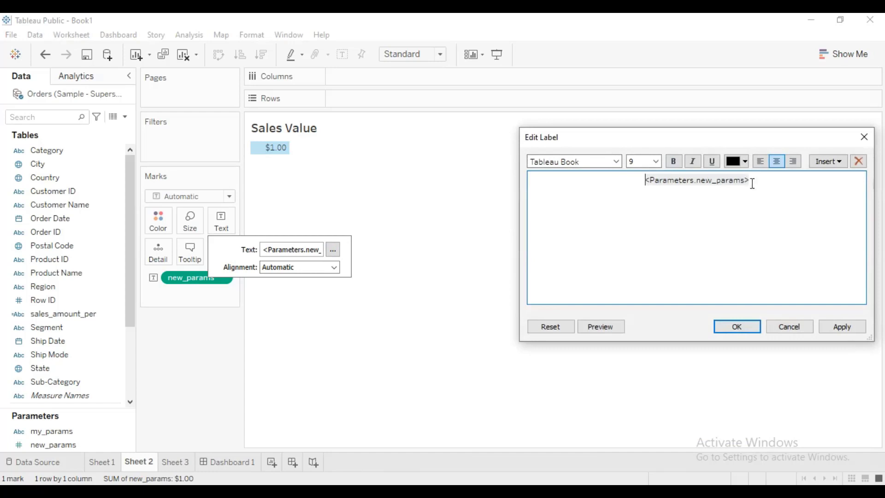
left_click(835, 329)
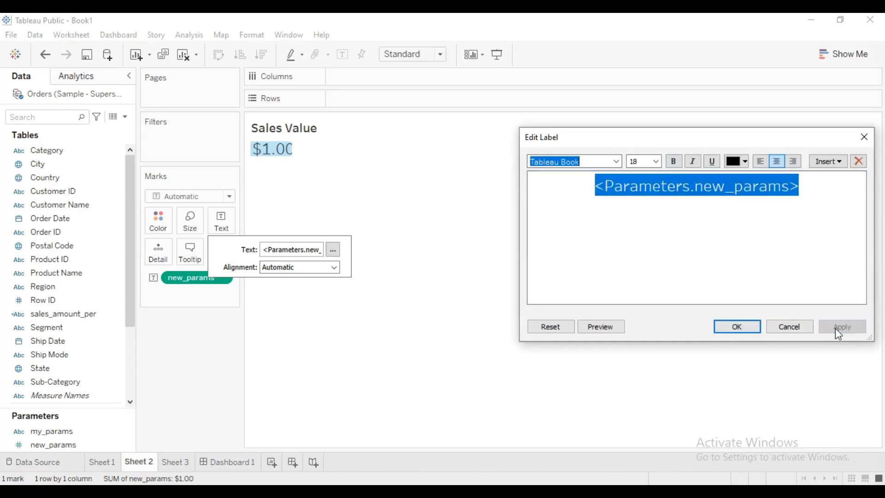
left_click(738, 327)
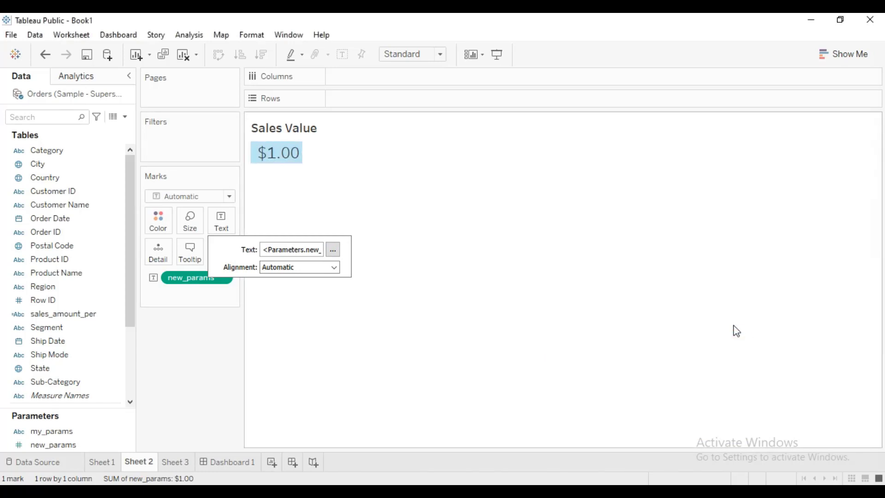
Make the Sheet 3 chart floating on Dashboard 1 and enlarge it so all twelve months fit
left_click(233, 465)
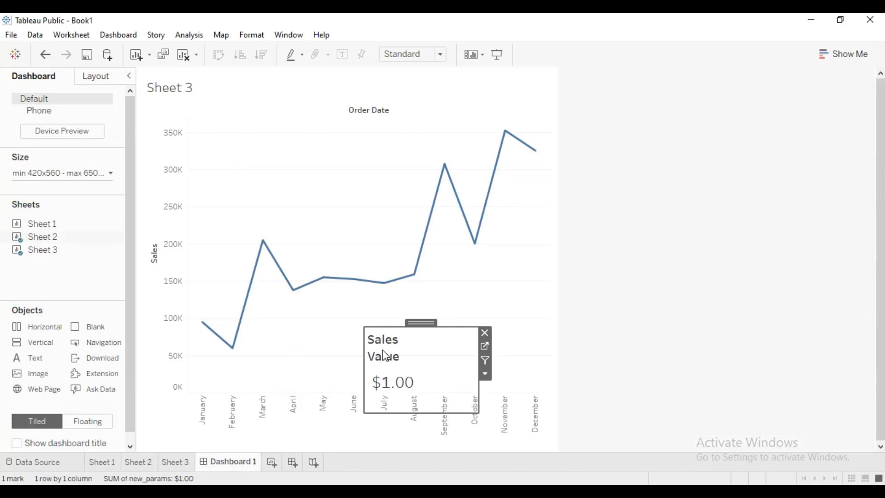
left_click(262, 239)
left_click(559, 118)
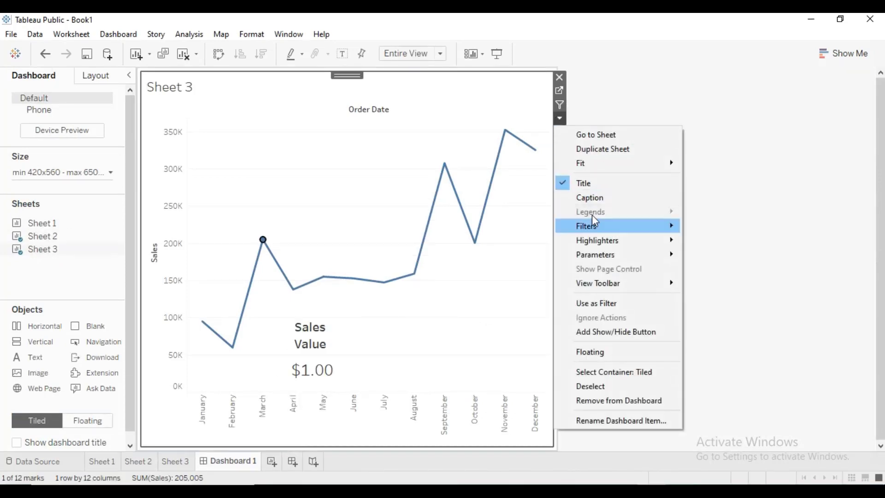
left_click(589, 352)
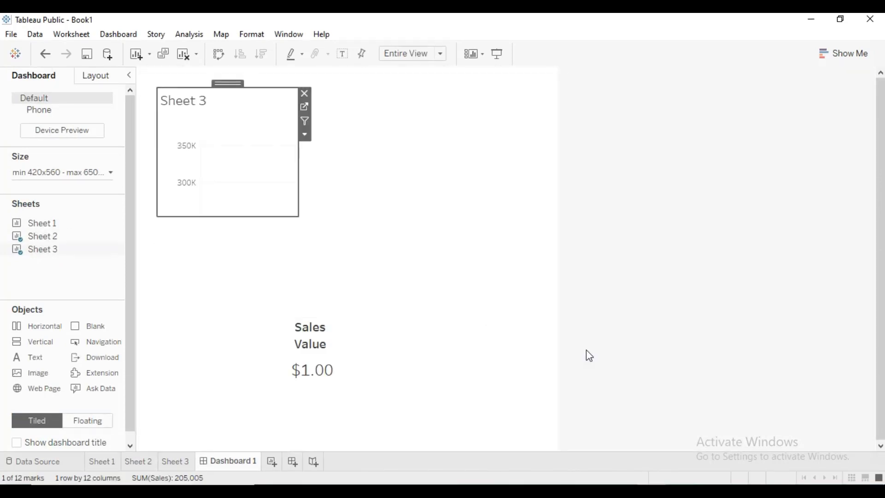
left_click_drag(297, 215, 523, 305)
Move the floating Sales Value sheet beneath the lower-left corner of the line chart
left_click(370, 345)
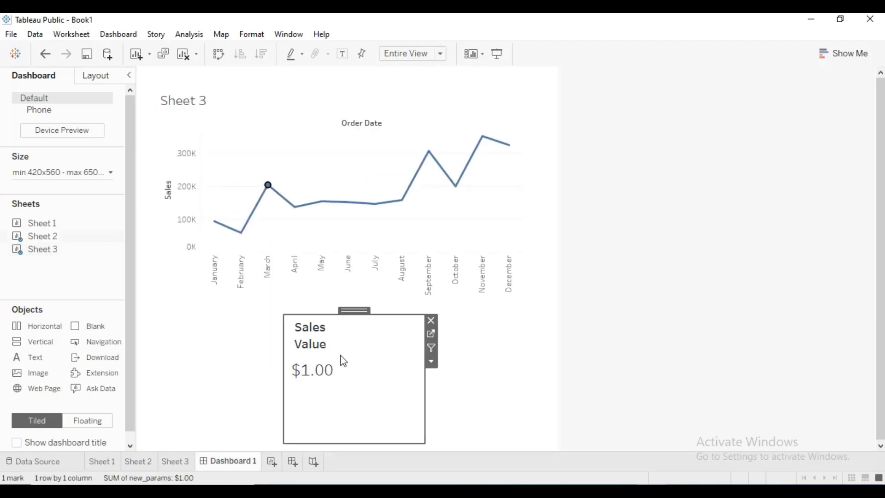
left_click_drag(354, 310, 216, 346)
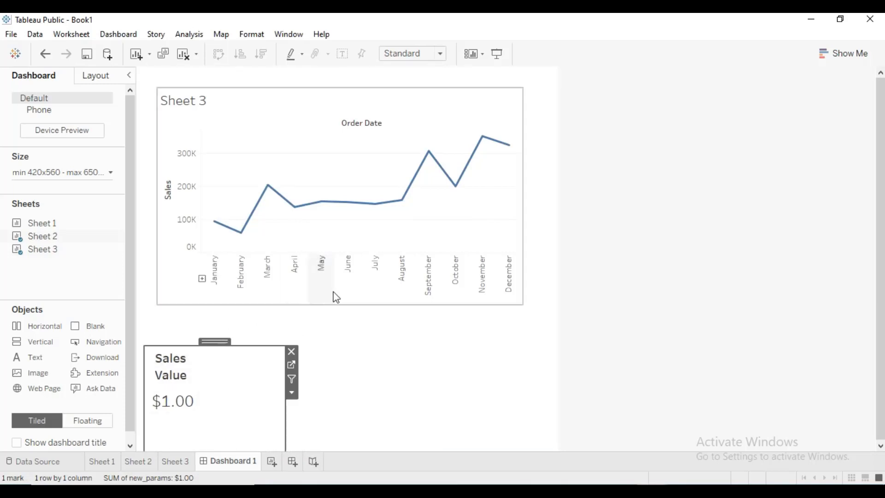
left_click(374, 304)
left_click(382, 351)
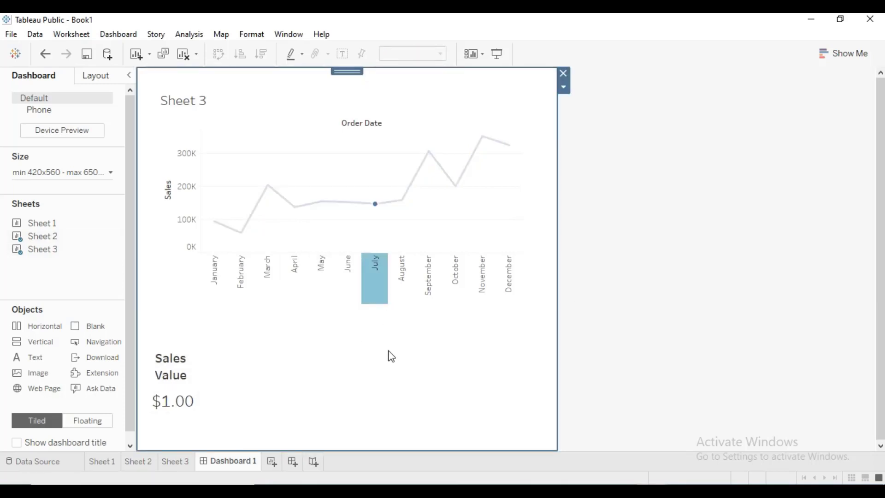
Extend the Sheet 3 chart downward to just above Sales Value and out to the dashboard's left edge
left_click(333, 302)
left_click_drag(336, 305, 327, 340)
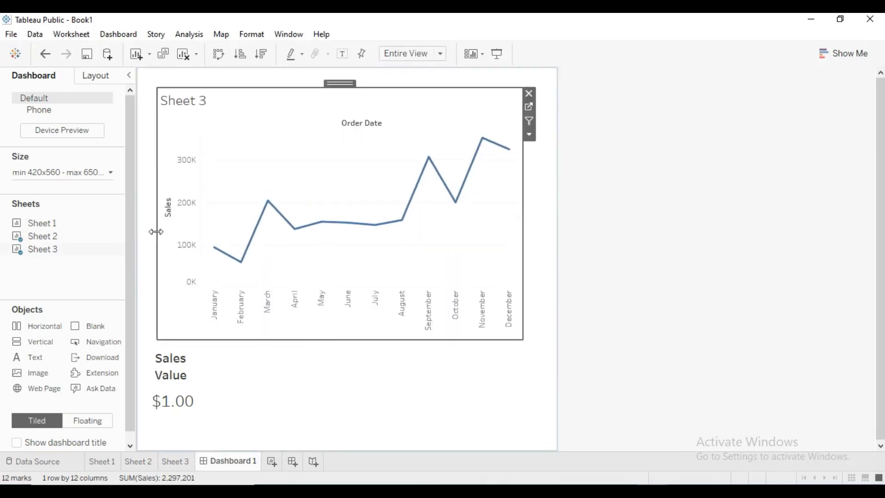
left_click_drag(156, 232, 137, 231)
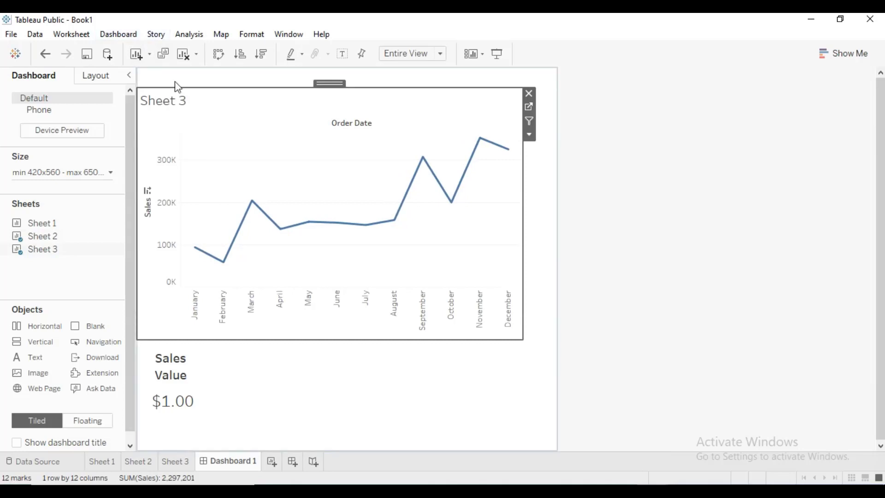
Extend the Sheet 3 chart upward to the dashboard's upper edge
left_click_drag(302, 89, 303, 66)
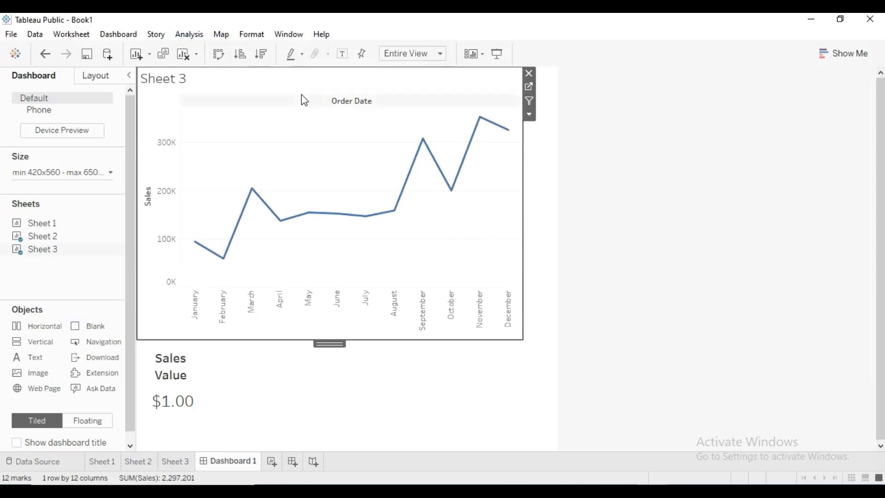
Add a Change Parameter action to Dashboard 1 with only Sheet 3 as its source sheet
left_click(129, 40)
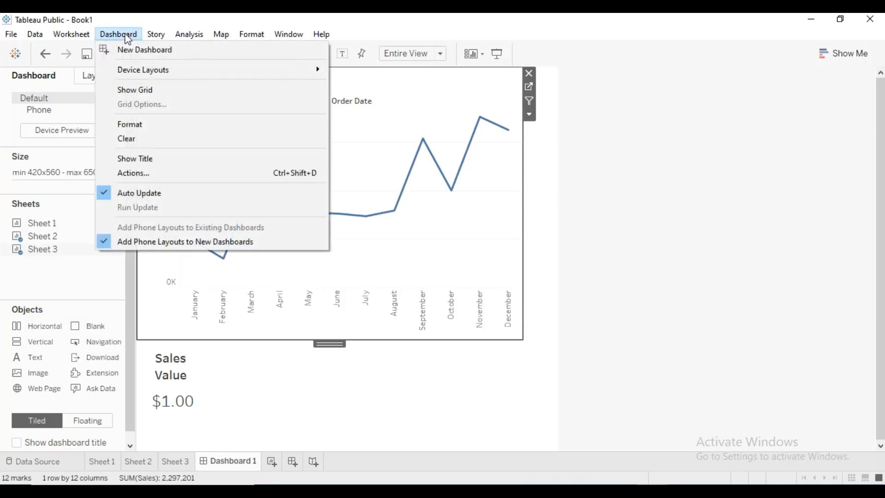
left_click(139, 173)
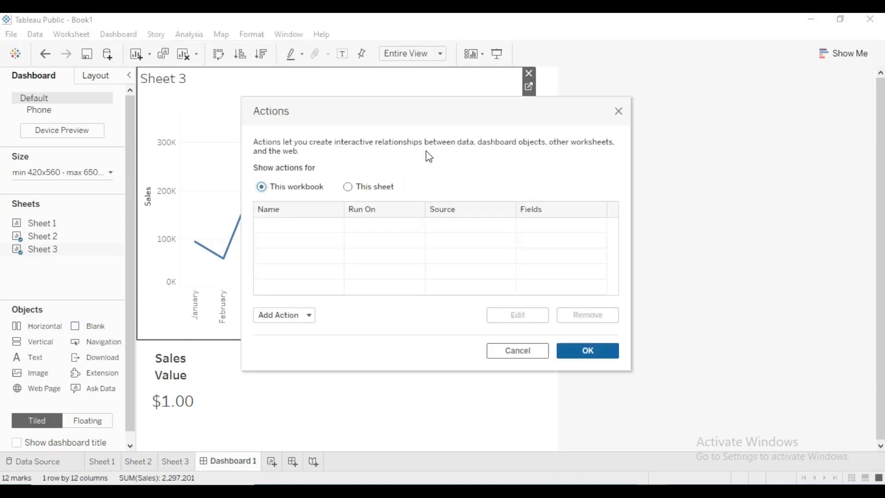
left_click(310, 315)
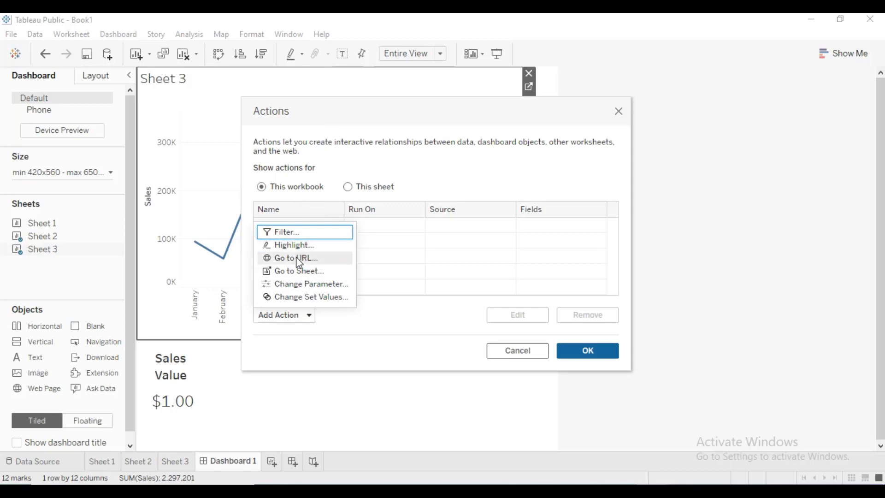
left_click(328, 283)
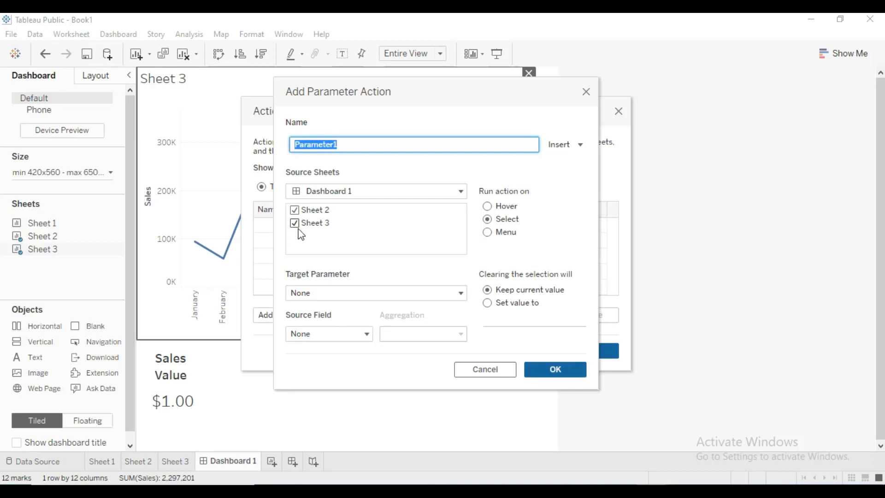
left_click(295, 211)
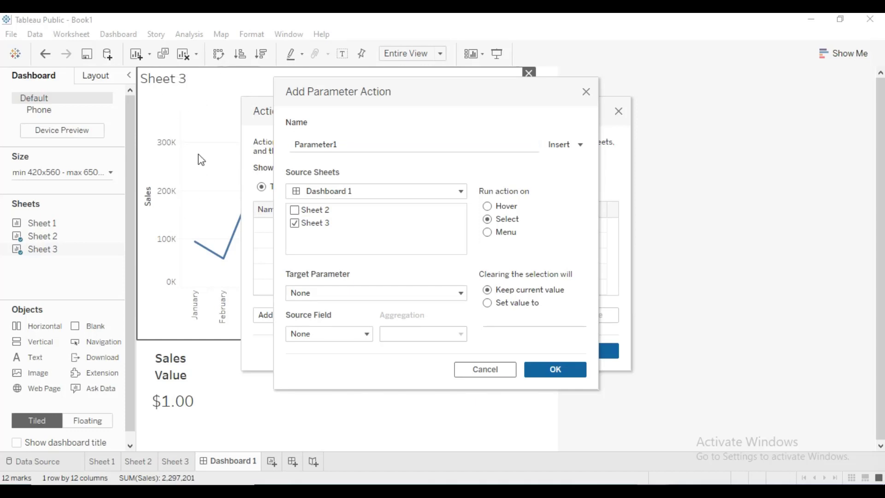
Target the action at new_params using the SUM(Sales) source field with Sum aggregation, and save the action
left_click(349, 295)
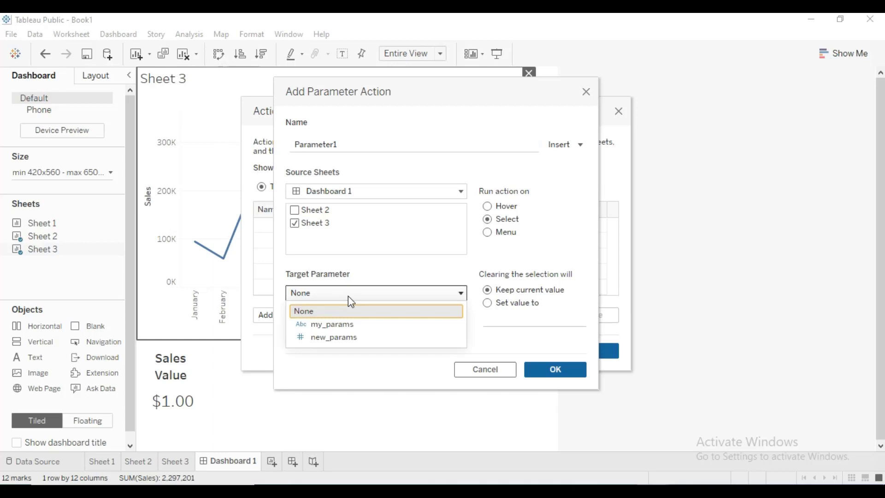
left_click(348, 341)
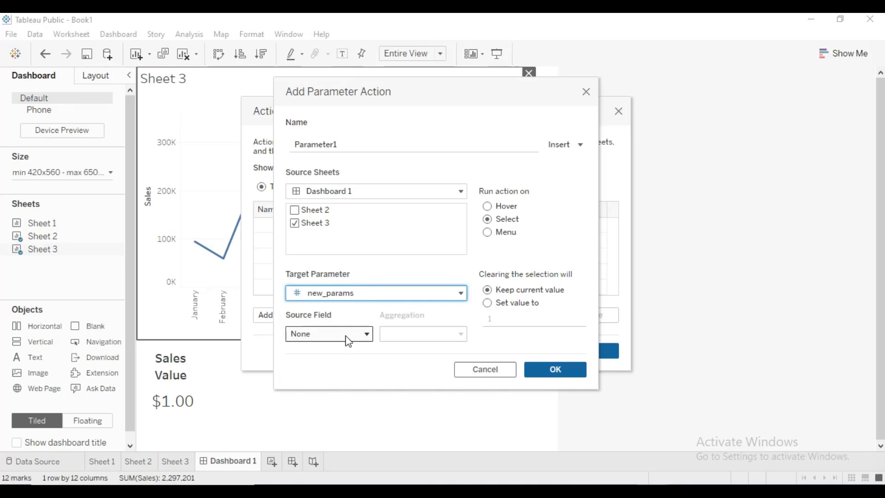
left_click(347, 339)
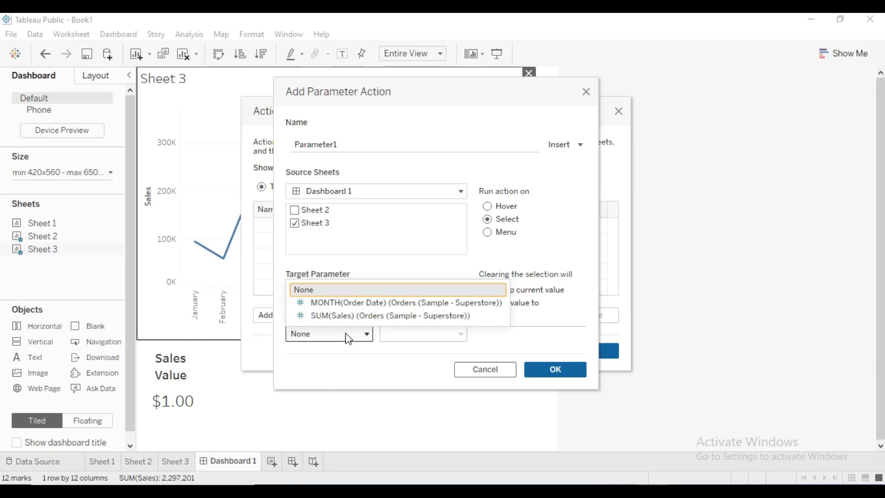
left_click(356, 316)
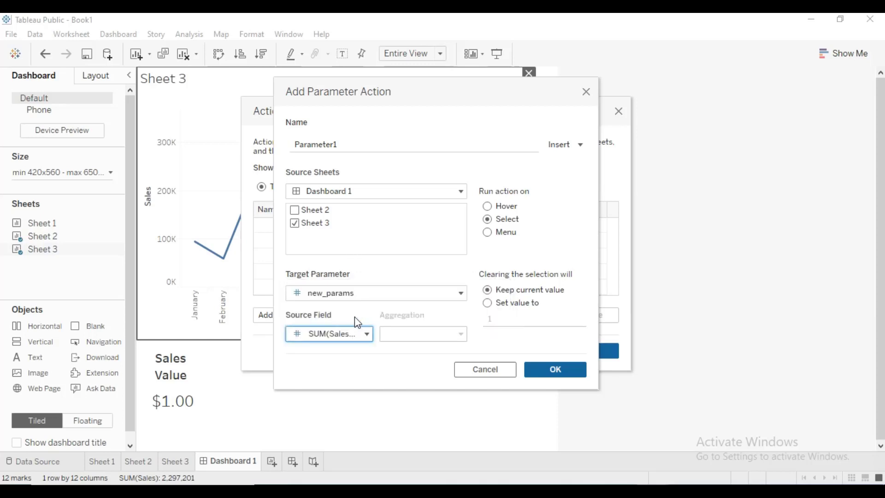
left_click(427, 343)
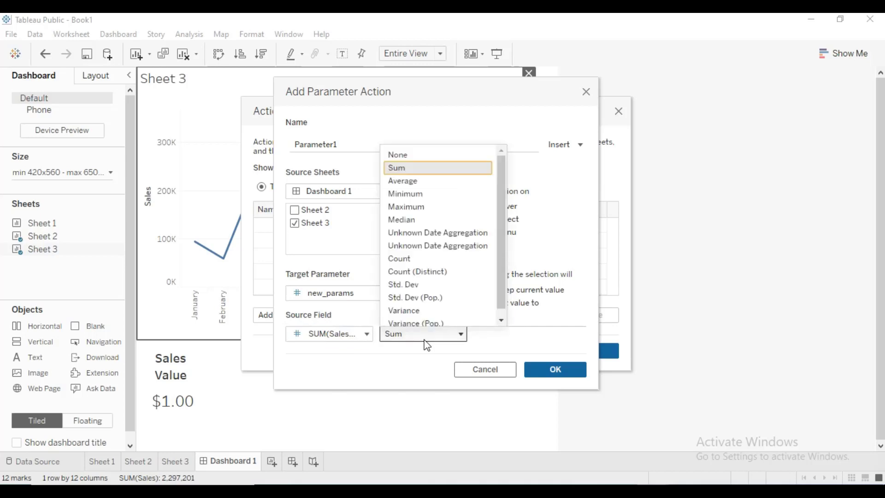
left_click(427, 343)
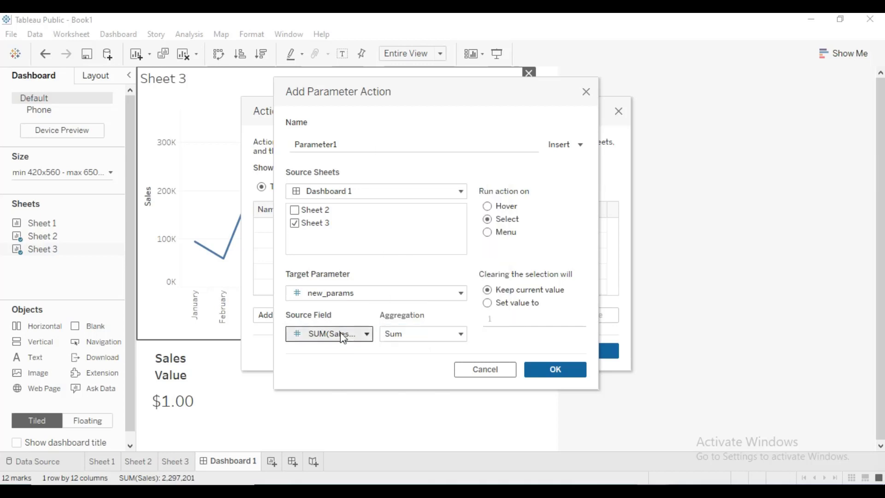
left_click(343, 336)
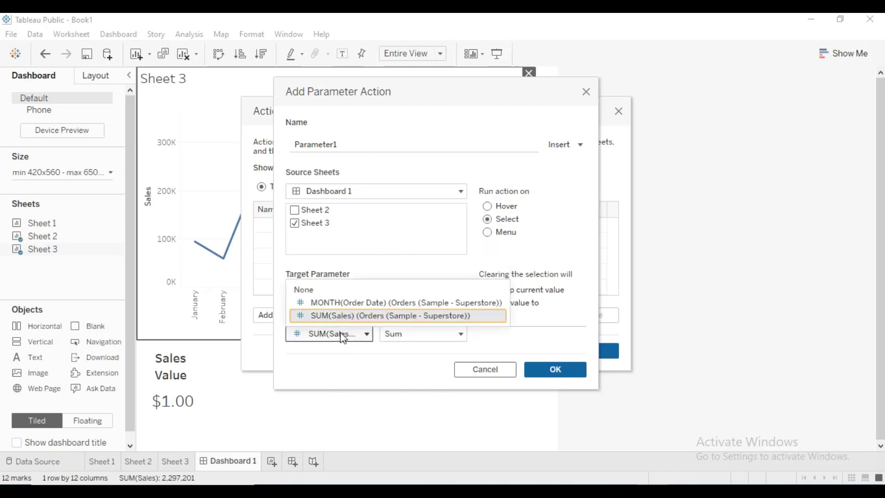
left_click(343, 336)
left_click(555, 366)
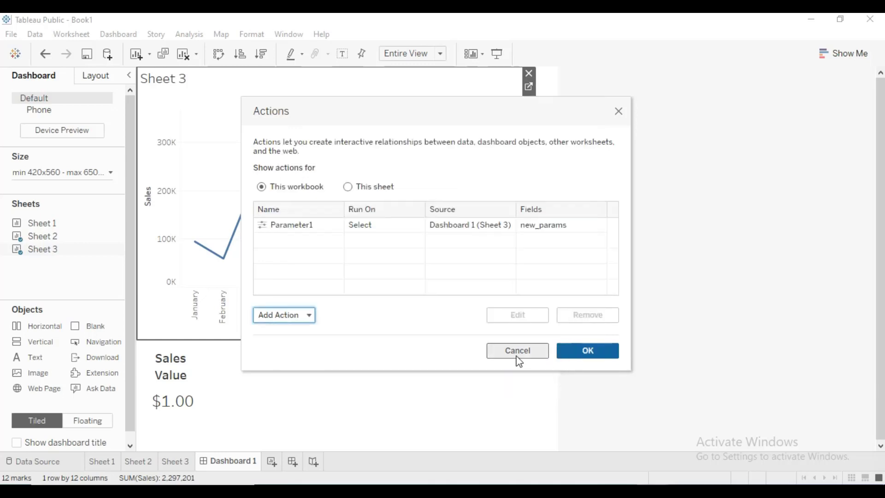
left_click(576, 353)
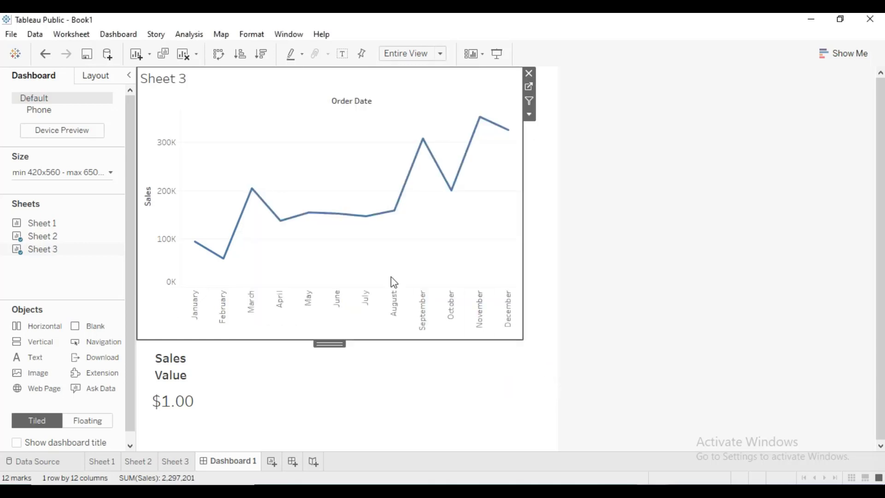
Test the parameter action by selecting the May, February, March, November and September points on the line chart
left_click(308, 217)
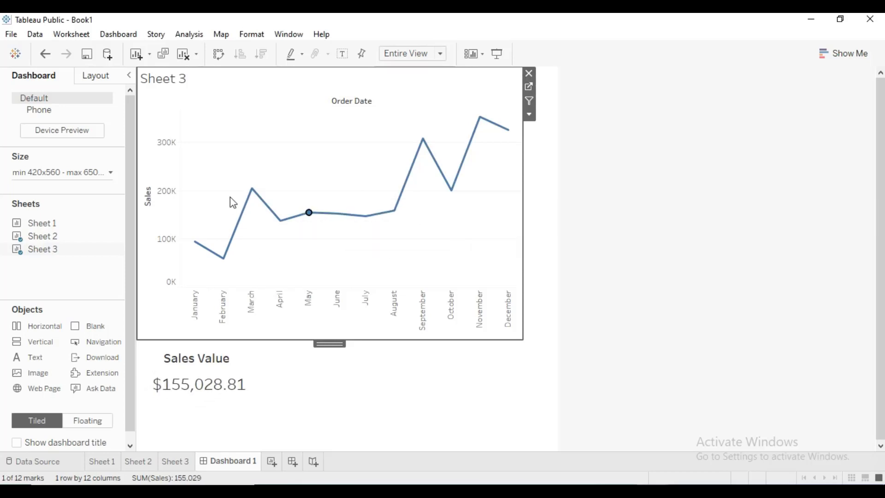
mouse_move(225, 259)
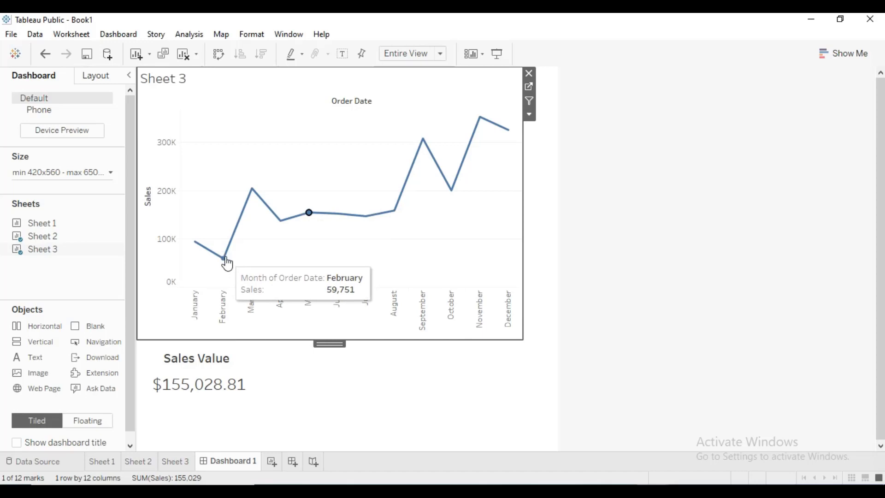
left_click(225, 260)
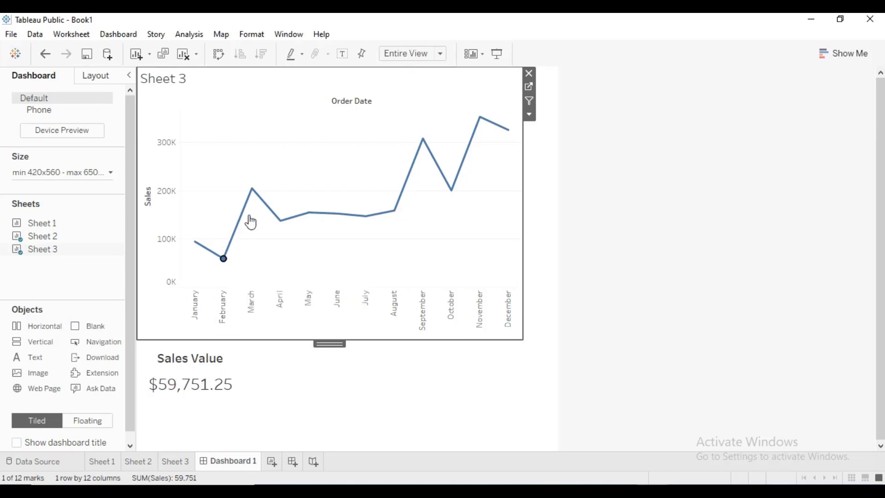
mouse_move(252, 194)
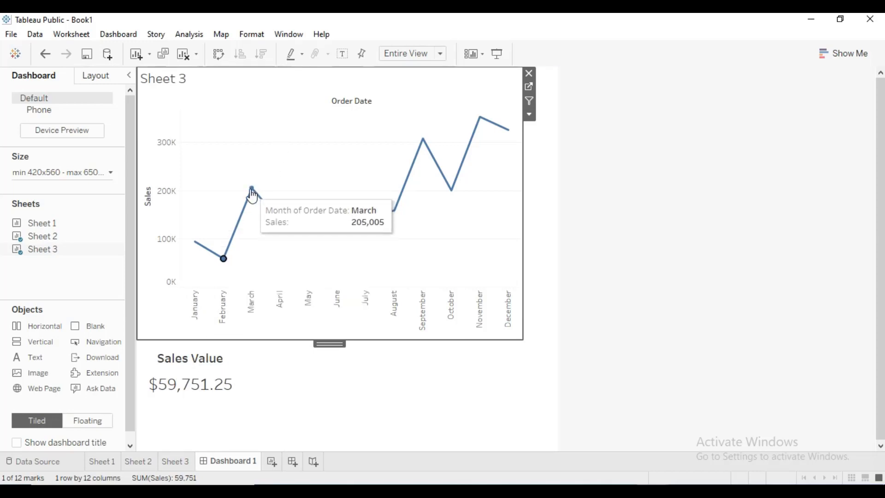
left_click(251, 193)
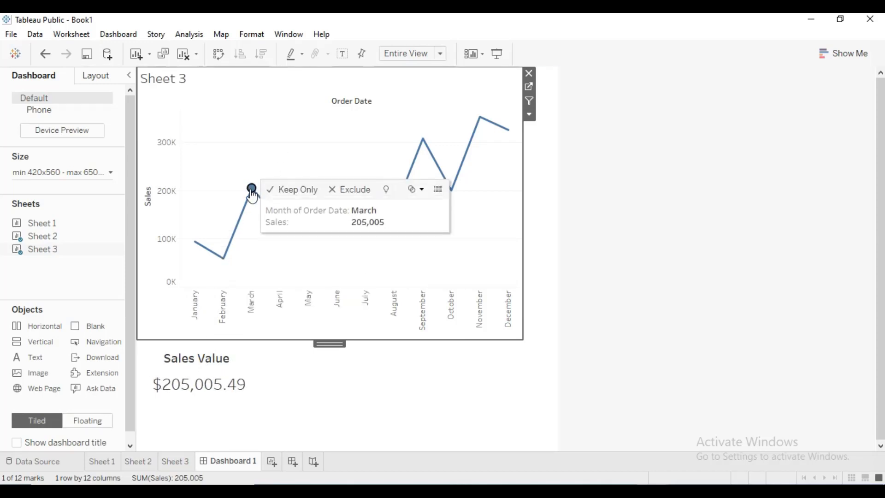
left_click(481, 122)
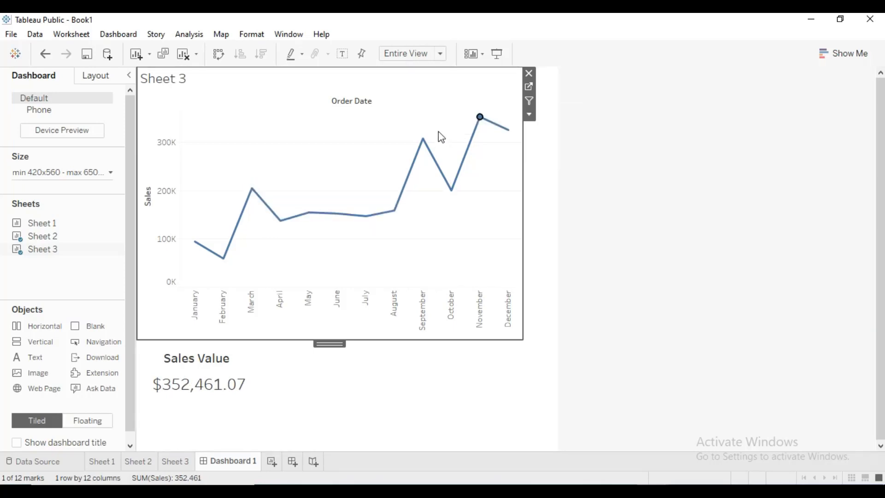
left_click(424, 140)
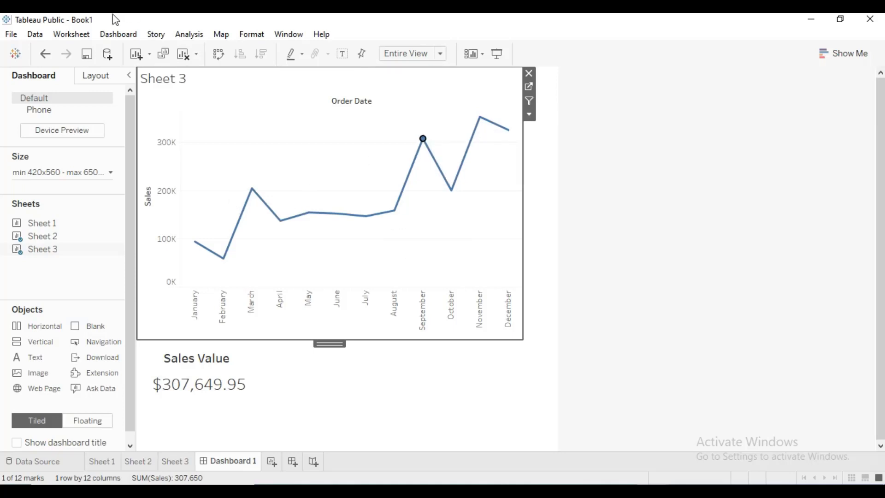
Review the settings of the dashboard's Parameter1 action and close them without changes
left_click(115, 37)
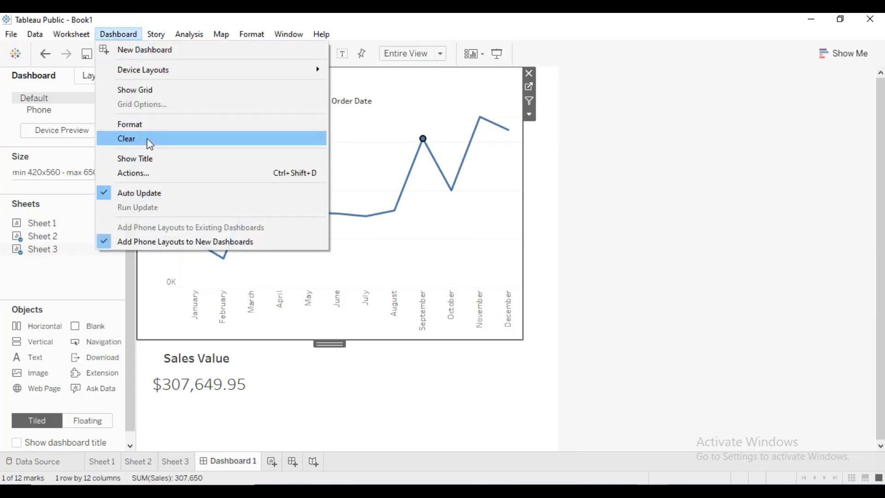
left_click(150, 172)
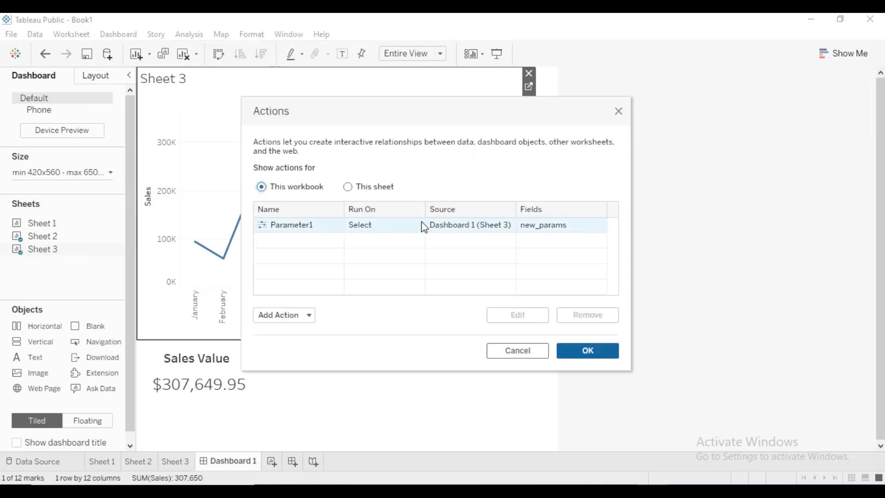
left_click(421, 221)
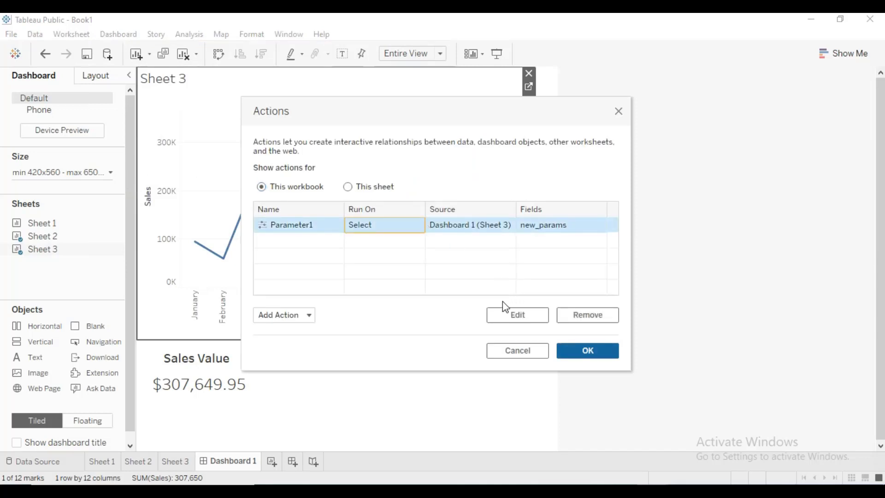
left_click(517, 318)
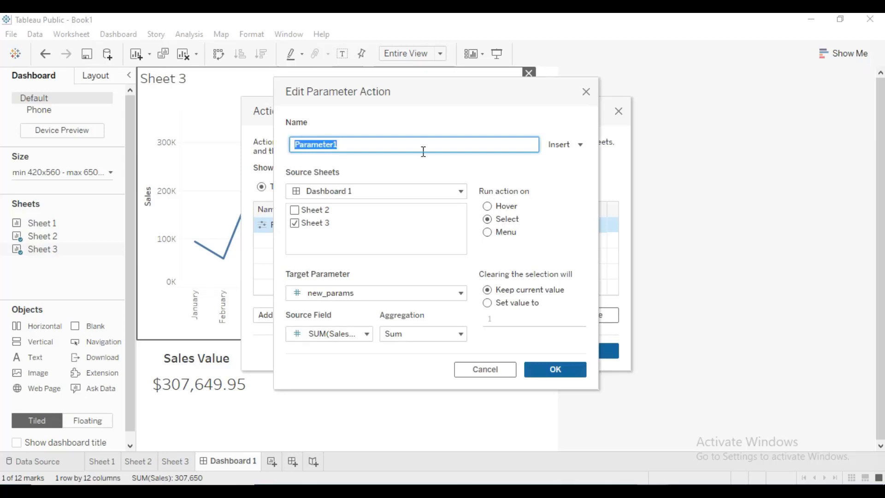
left_click(537, 364)
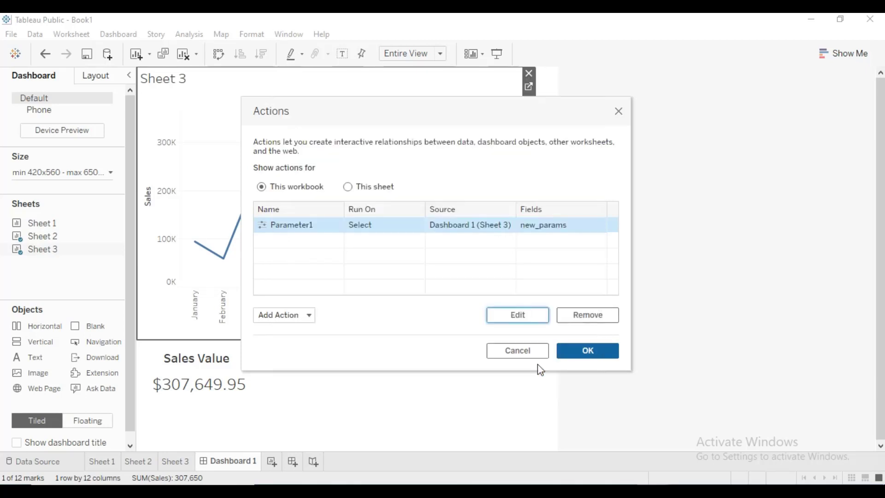
left_click(587, 351)
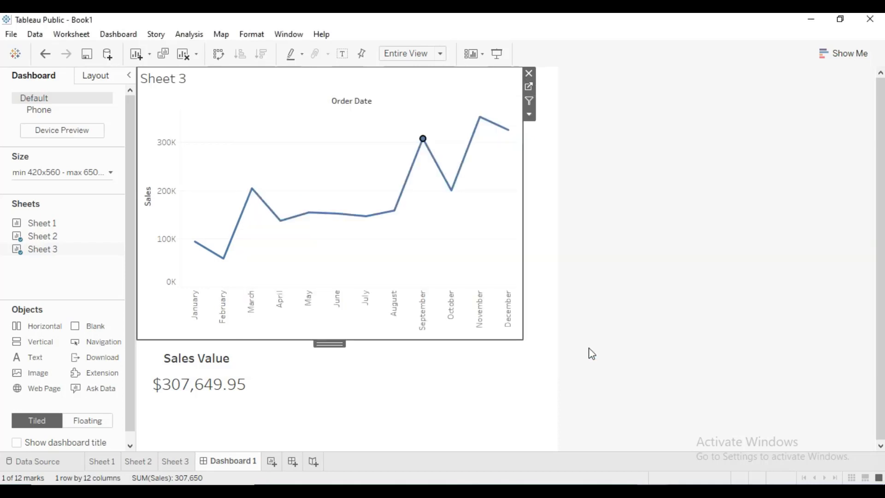
Check the Sales Value for November, October, December, January, April and August by selecting each point on the chart
left_click(480, 117)
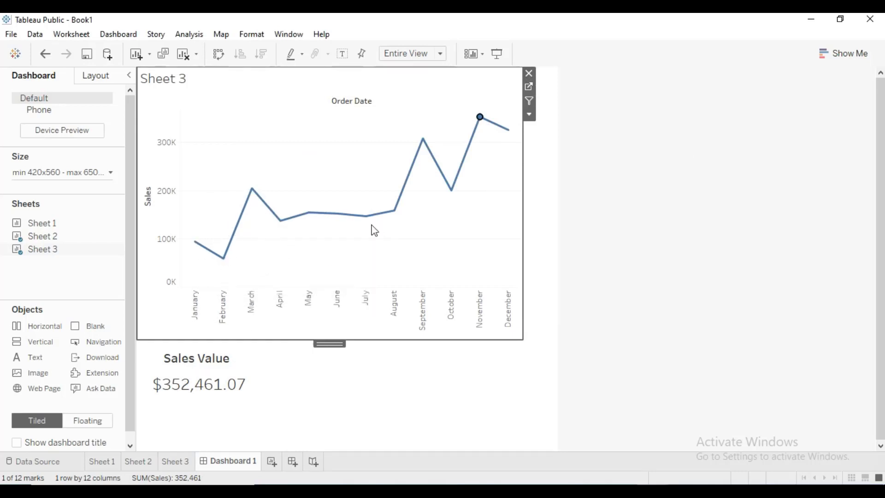
left_click(452, 192)
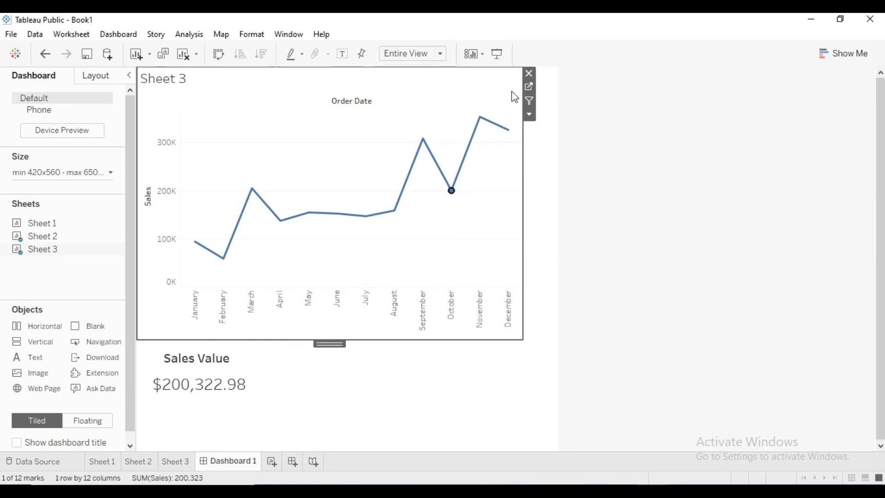
left_click(508, 132)
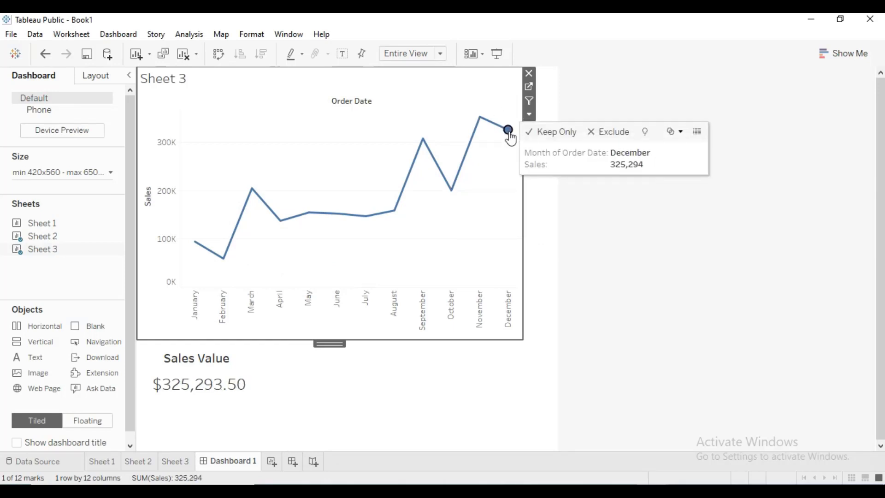
left_click(196, 248)
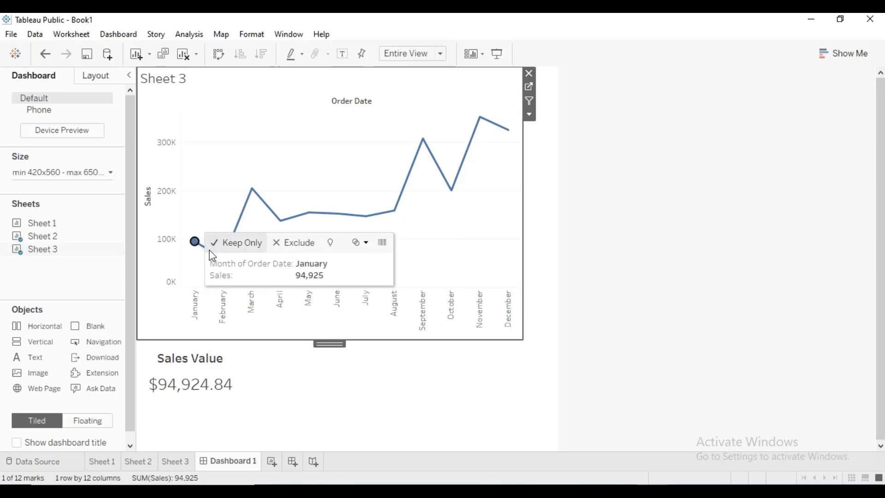
left_click(277, 216)
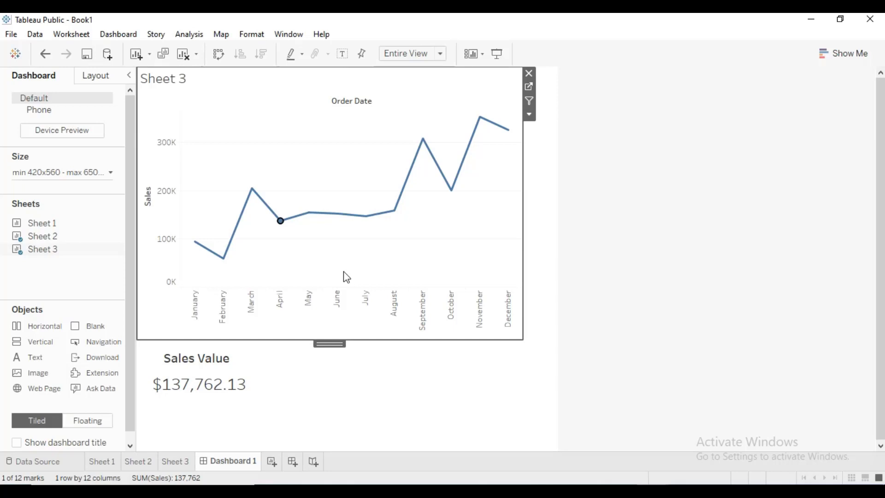
mouse_move(400, 197)
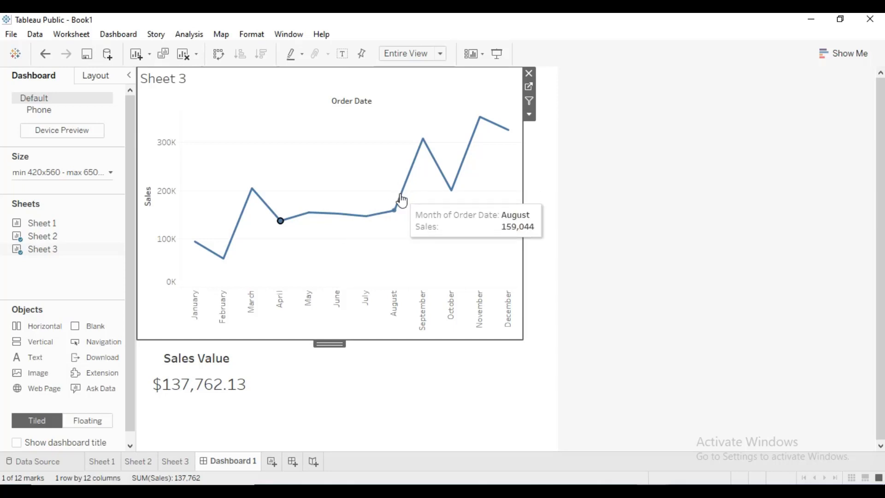
left_click(401, 201)
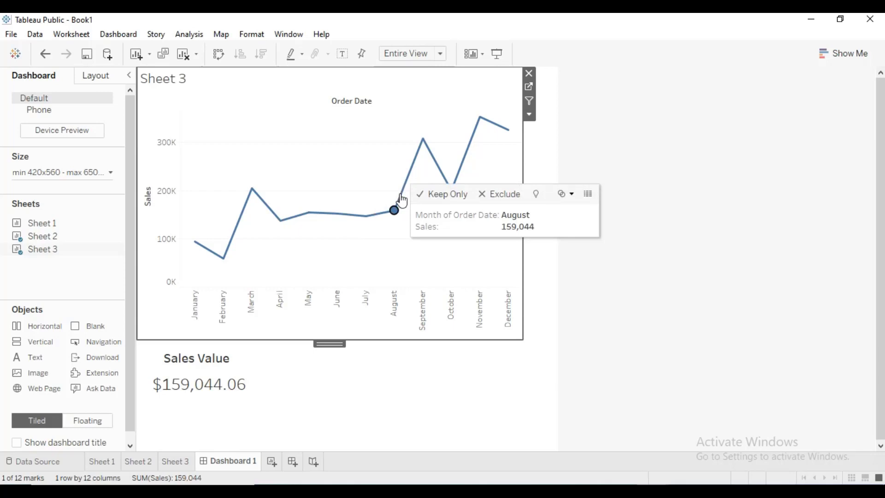
mouse_move(306, 226)
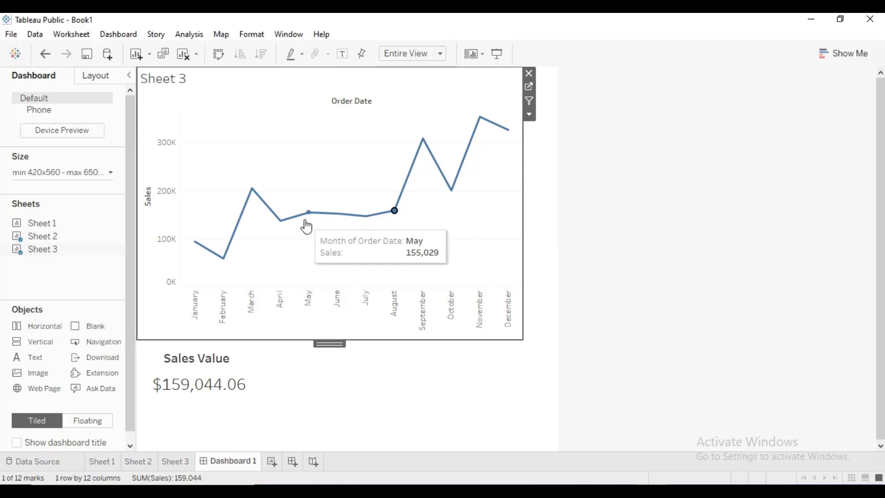